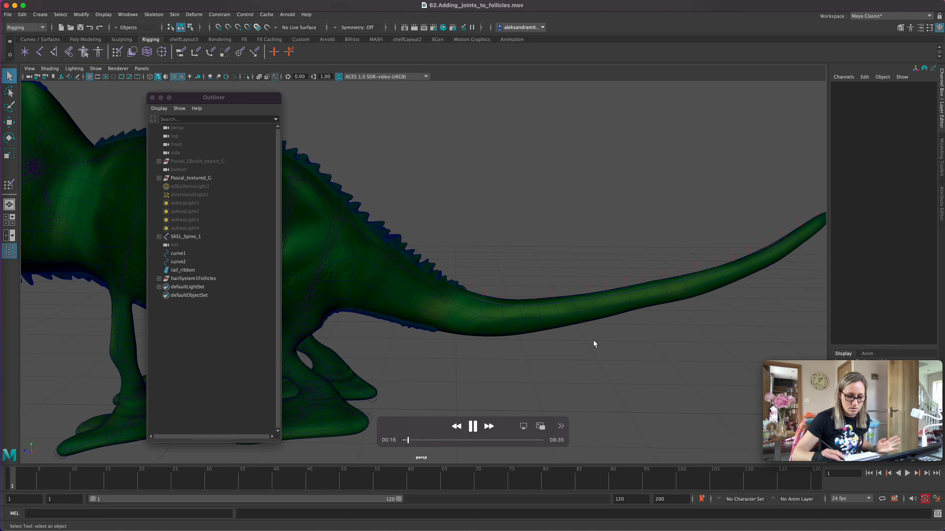
- Move the tail_ribbon surface into the tail, to Translate Y -0.034 and Translate Z -0.09
left_click_drag(545, 380, 535, 386, "alt")
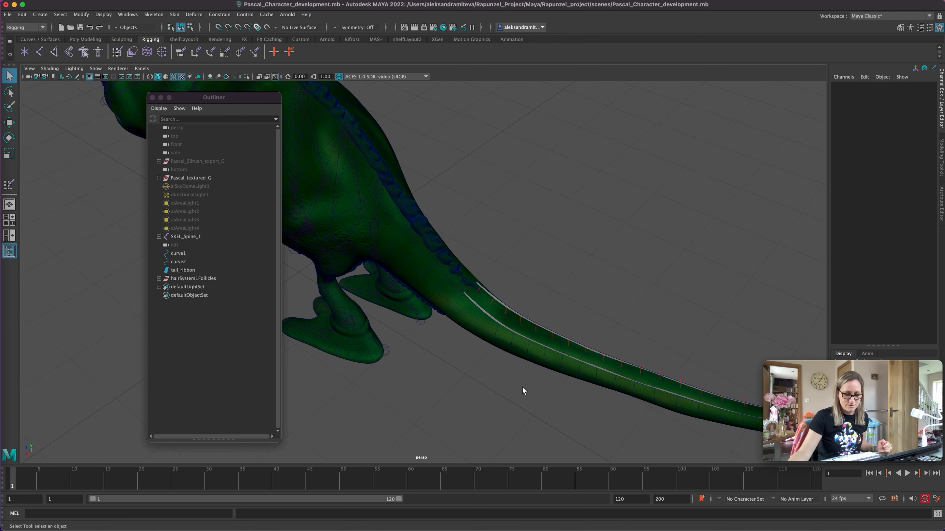
left_click(183, 270)
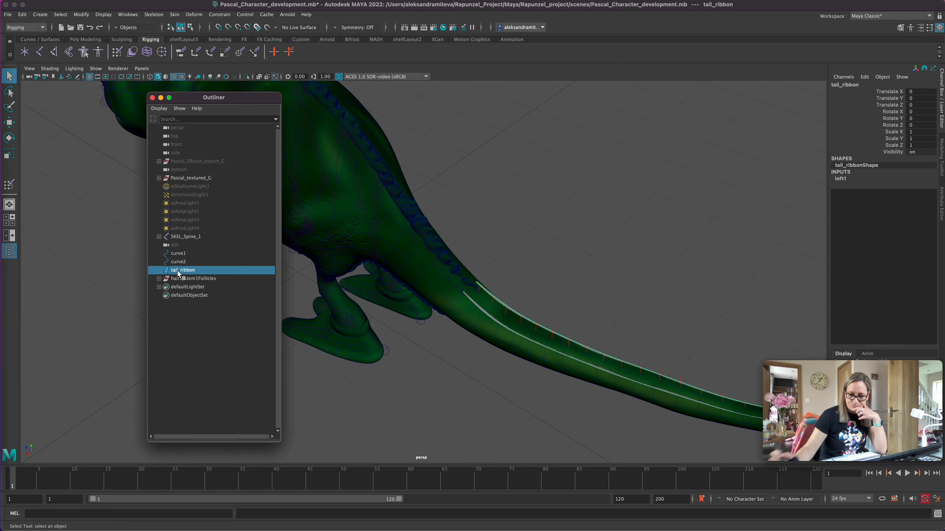
key("w")
left_click_drag(442, 271, 445, 275)
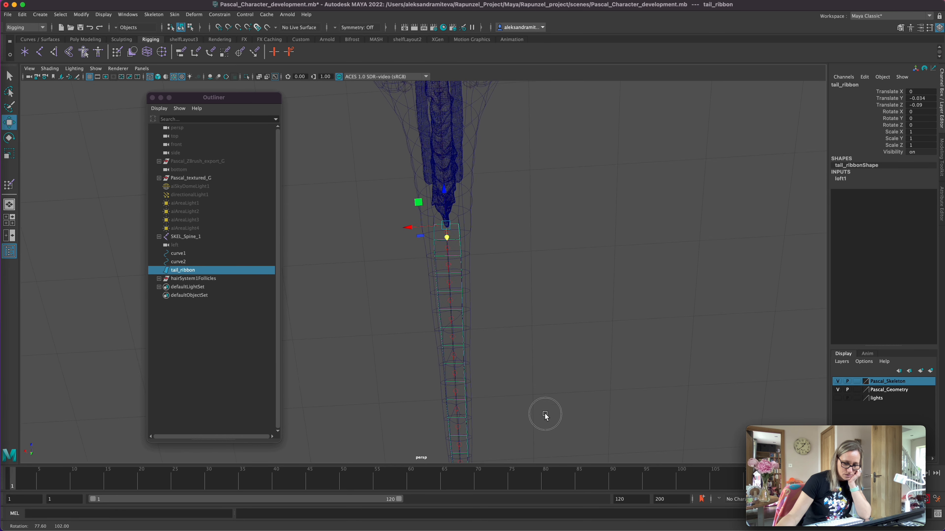
- Switch the viewport from wireframe to smooth-shaded display and save the scene
left_click_drag(546, 407, 594, 377, "alt")
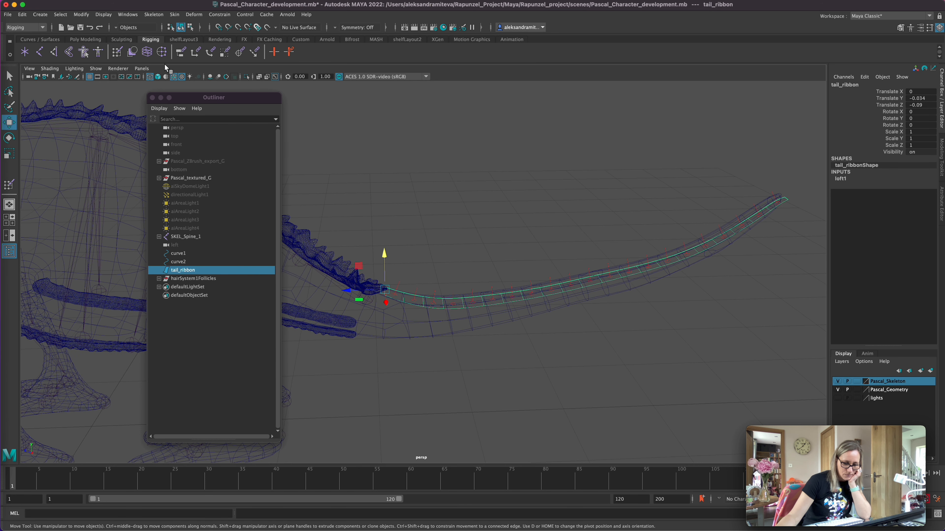
left_click(158, 76)
mouse_move(527, 370)
middle_mouse_down("alt")
mouse_move(558, 368)
mouse_move(569, 349)
middle_mouse_up("alt")
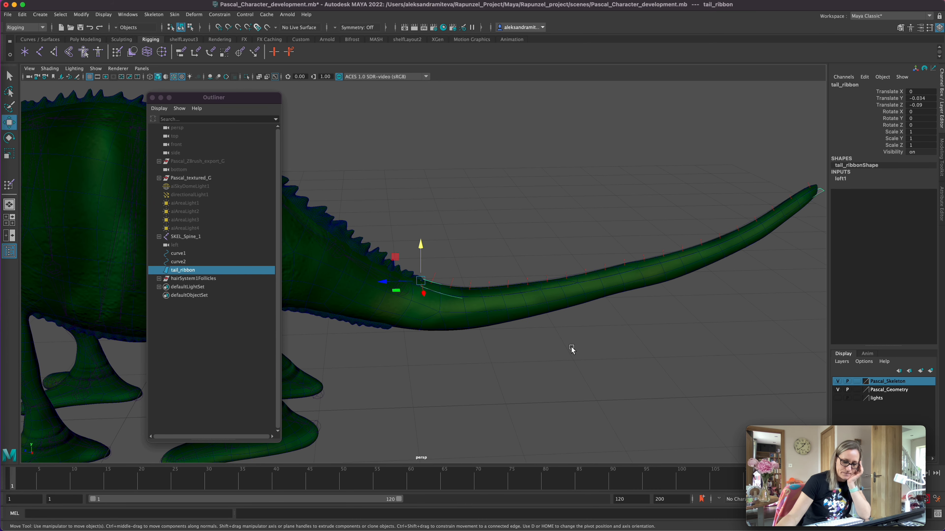
key("super+s")
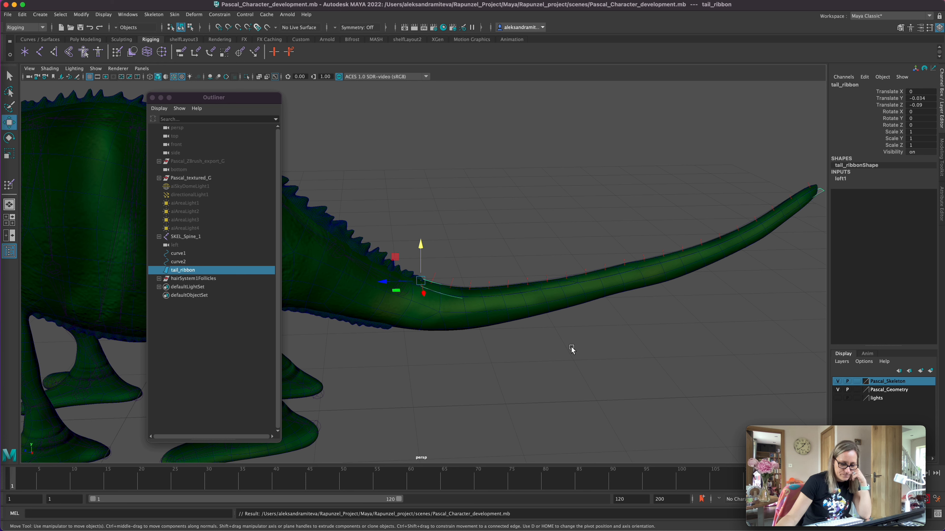
key("q")
scroll(572, 347, "up", 3)
middle_click_drag(395, 297, 421, 296, "alt")
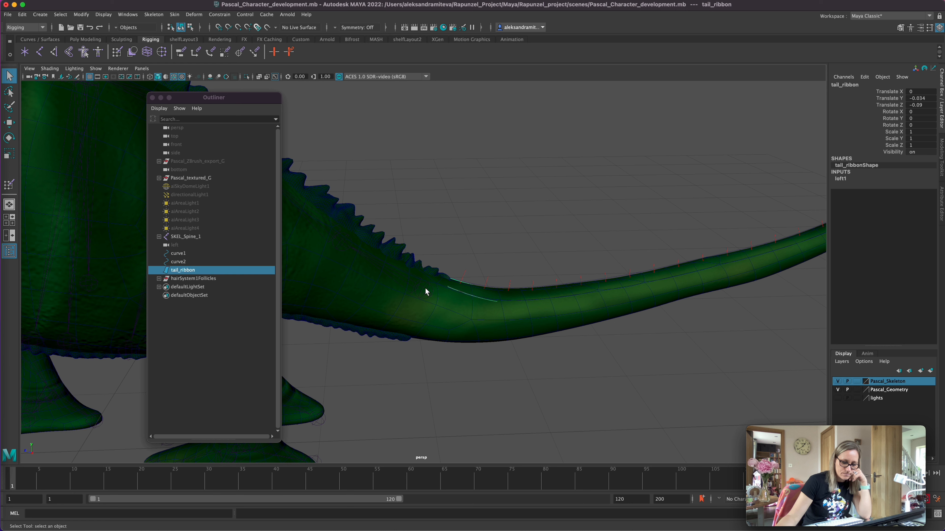
left_click(39, 52)
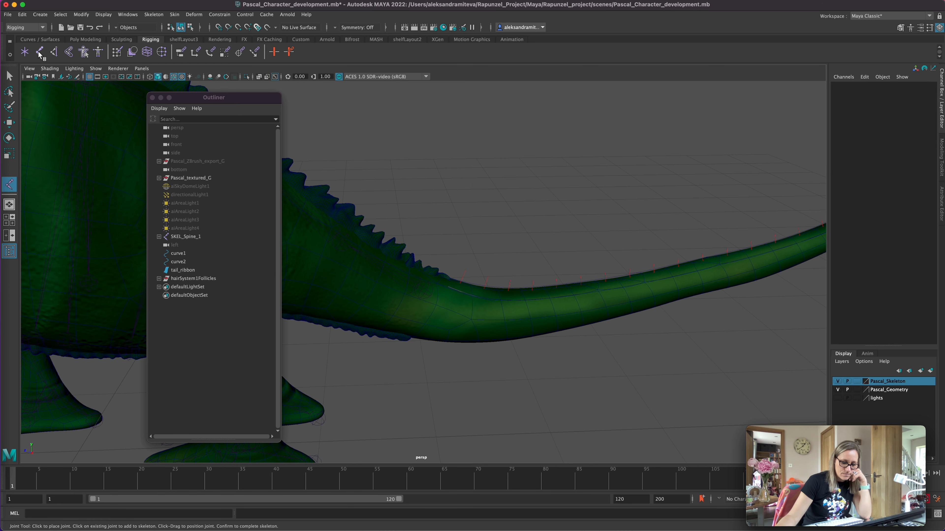
left_click(427, 291)
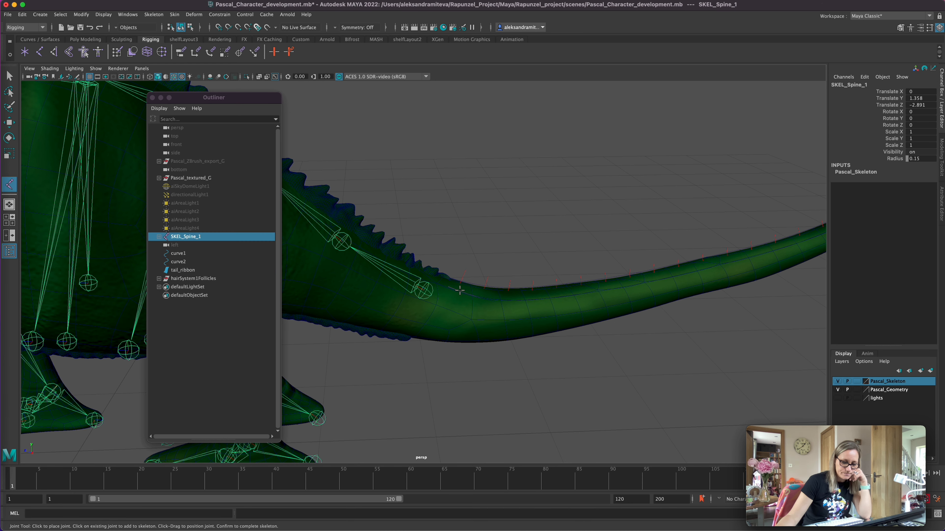
left_click_drag(459, 287, 466, 281, "alt")
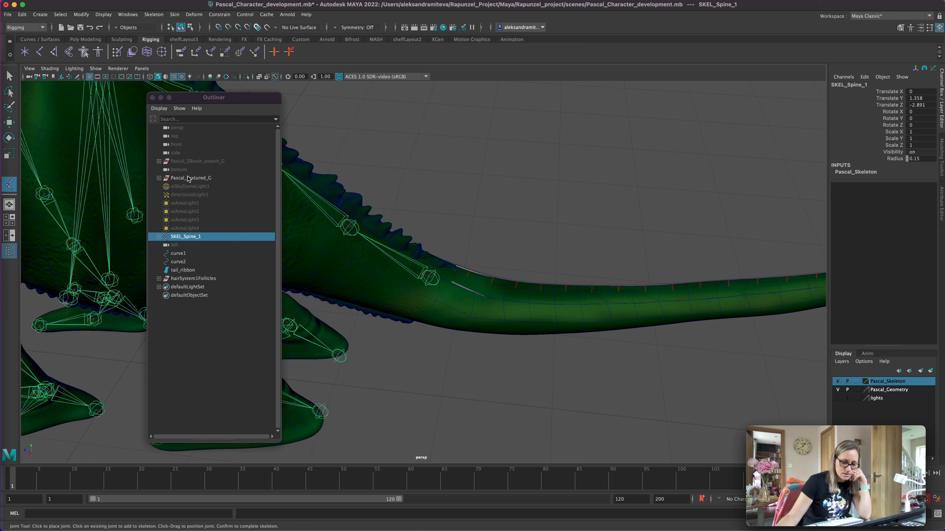
- Move Pascal_body1 out of the Pascal_retopo0 group, directly under Pascal_textured_G, and delete the emptied group
left_click(159, 178)
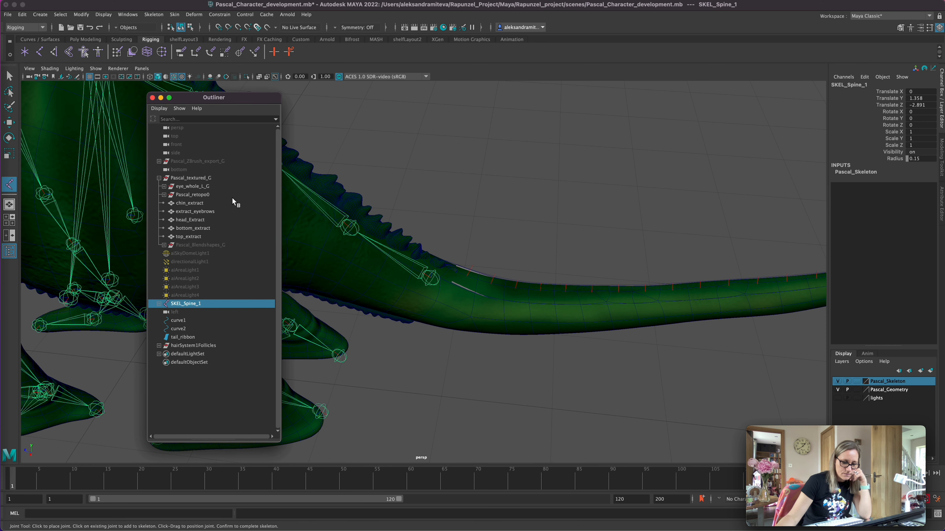
left_click(164, 195)
left_click_drag(206, 202, 205, 192)
left_click(204, 202)
key("Delete")
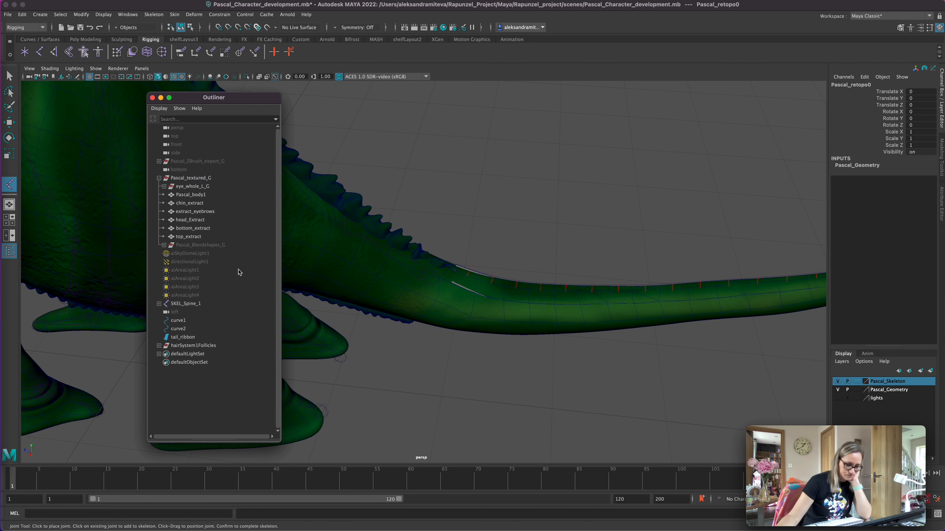
- Make the Pascal_body1 mesh live and place twelve joints along the tail beside the follicles, starting the chain from SKEL_Spine_1
left_click(206, 195)
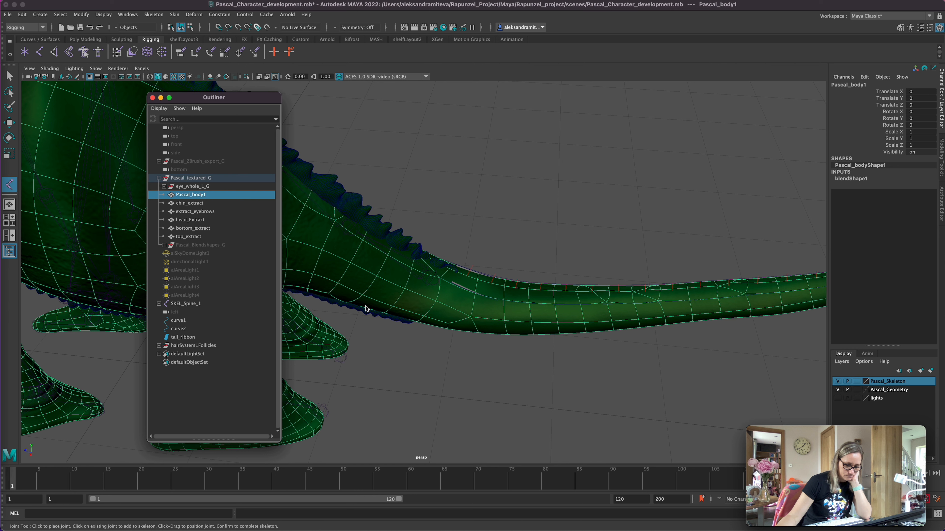
left_click(267, 27)
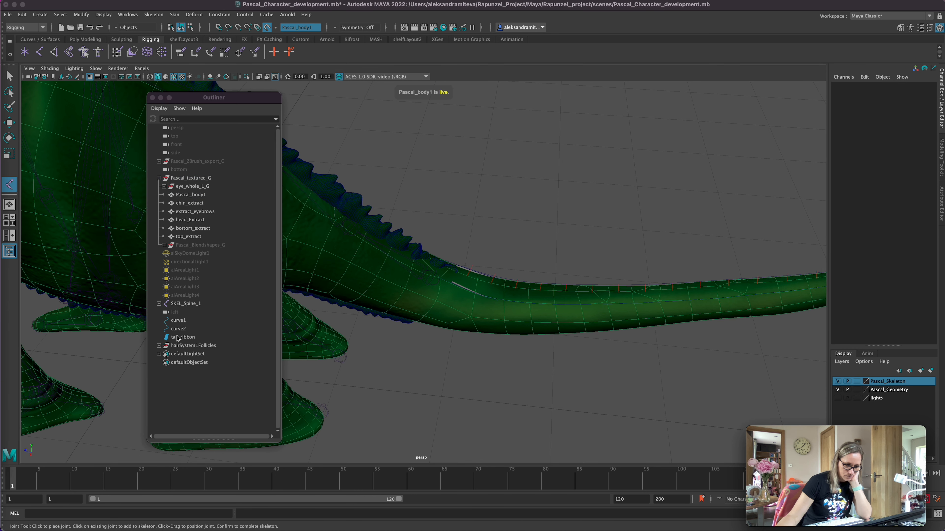
left_click(39, 53)
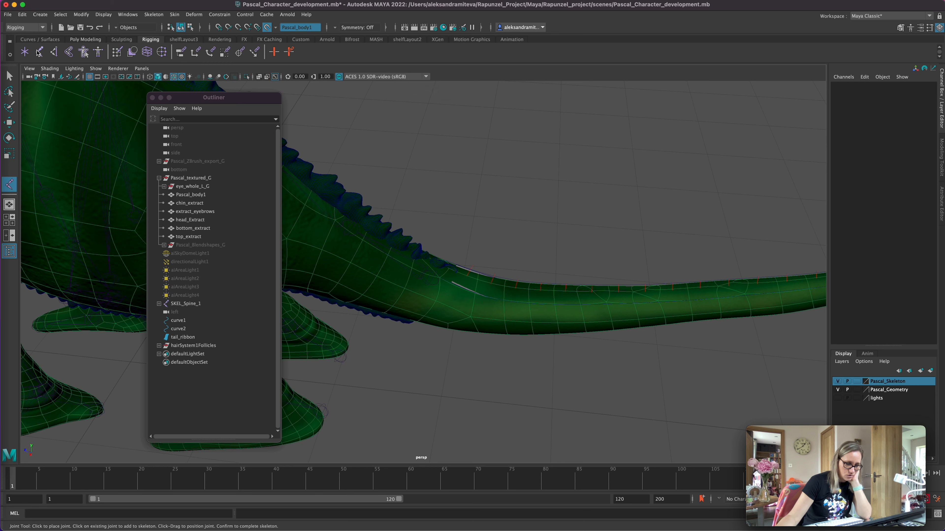
left_click(428, 281)
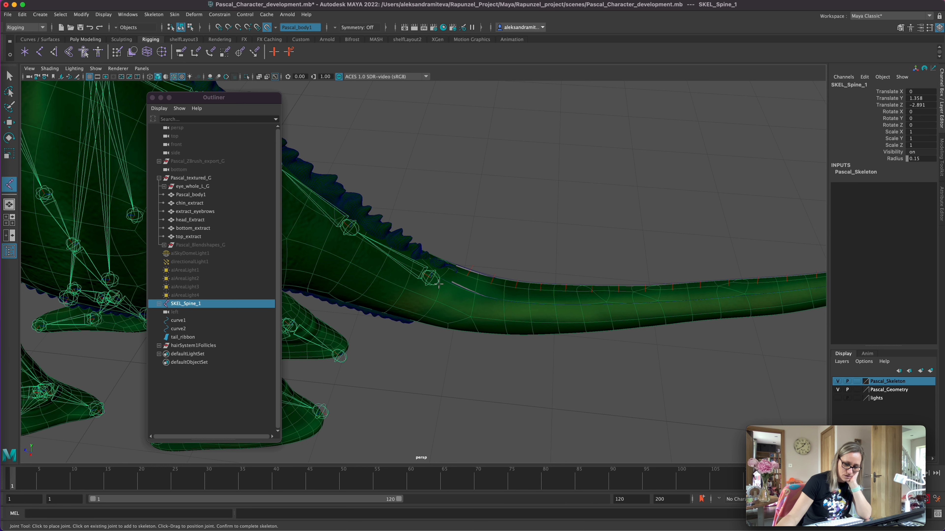
left_click(464, 280)
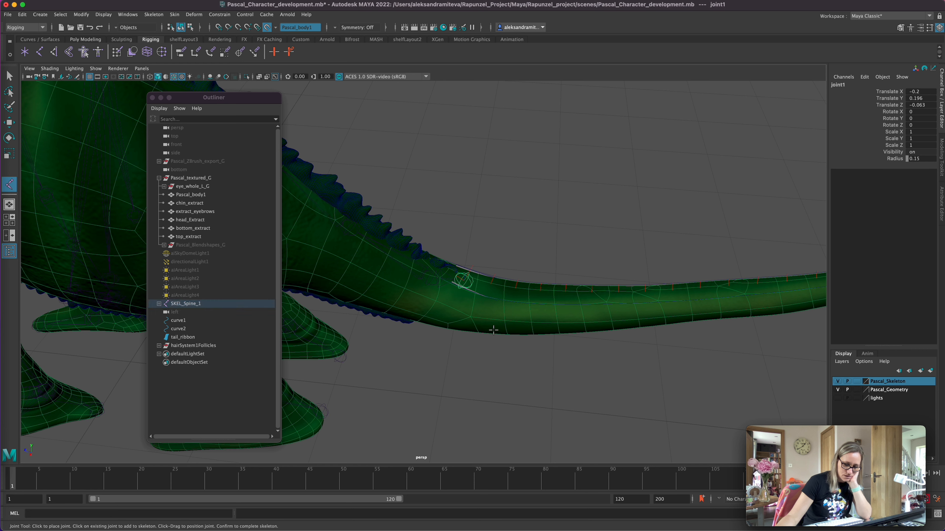
left_click(489, 285)
left_click(514, 289)
left_click(543, 291)
left_click(566, 292)
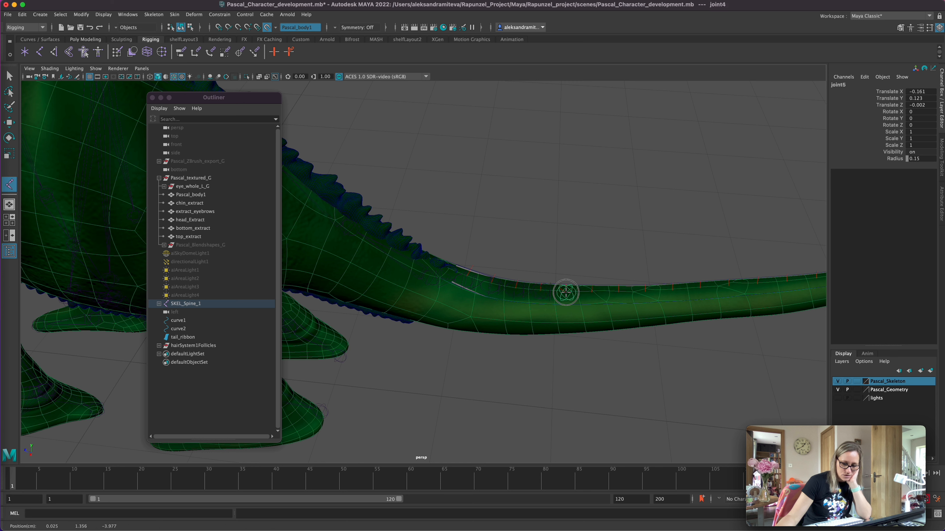
left_click(591, 292)
left_click(618, 293)
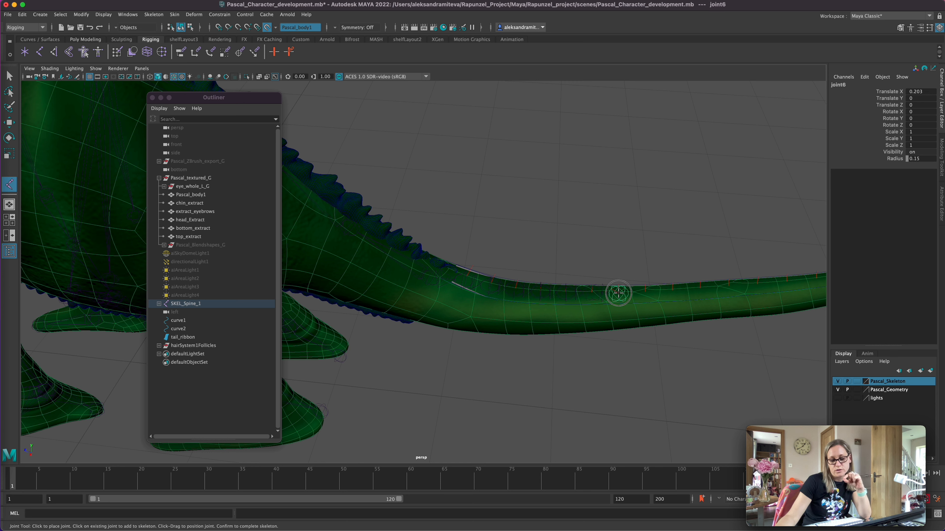
left_click(645, 291)
left_click(672, 290)
left_click(699, 289)
left_click(729, 286)
left_click(756, 284)
- Place nine more joints beside the remaining follicles up to the tail tip and finish the chain
left_click_drag(743, 344, 498, 372, "alt")
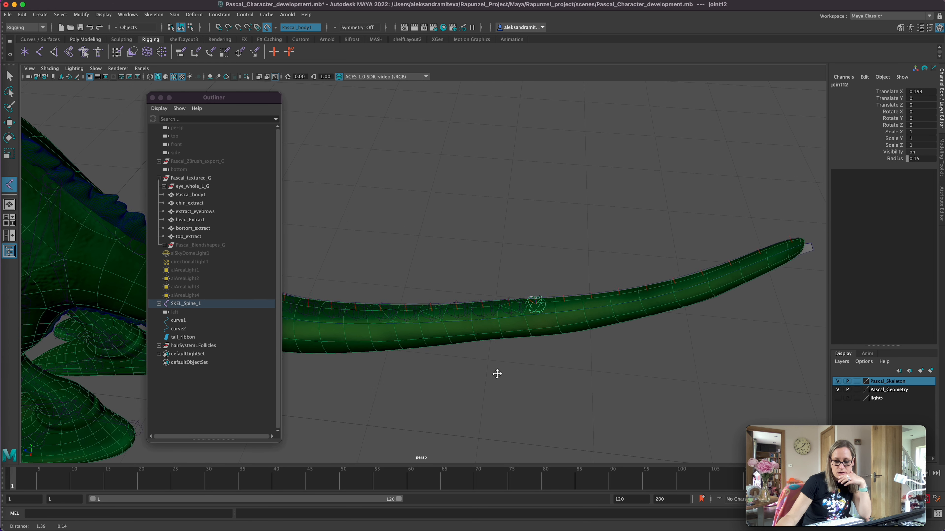
left_click(562, 302)
left_click(589, 297)
left_click(616, 293)
left_click(645, 289)
left_click(674, 281)
left_click(700, 274)
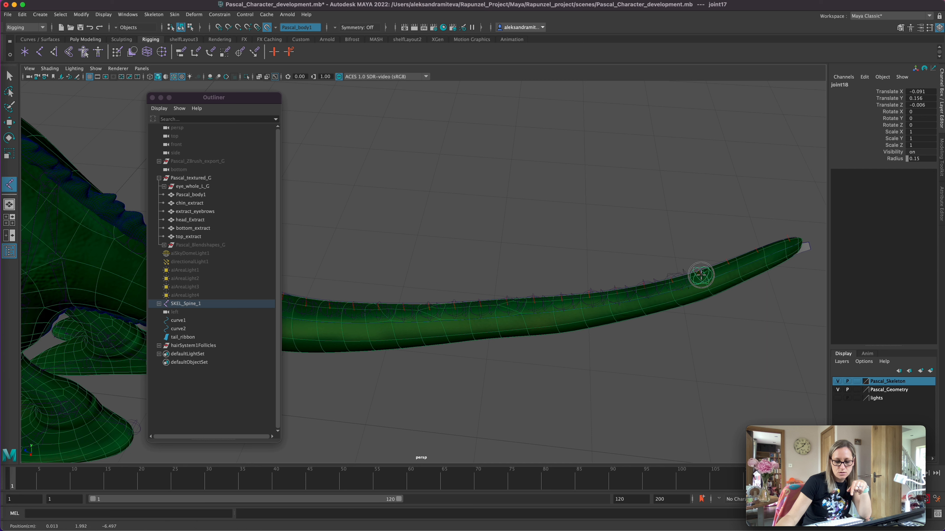
left_click(729, 264)
left_click(759, 253)
left_click(788, 243)
right_click_drag(682, 361, 489, 347, "alt")
middle_click_drag(490, 348, 631, 365, "alt")
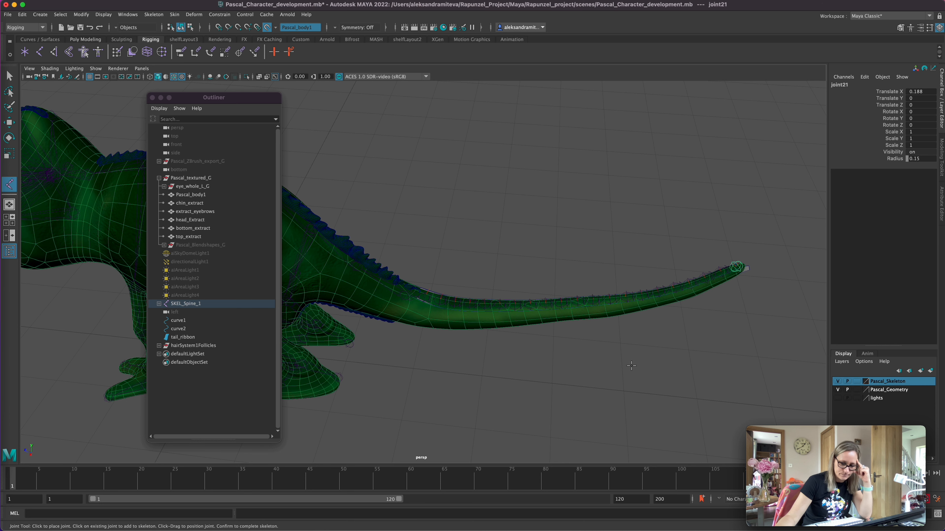
key("Return")
- Expand SKEL_Spine_1 down to the children of SKEL_Spine_3 and select joint1, the first tail joint
left_click(159, 303)
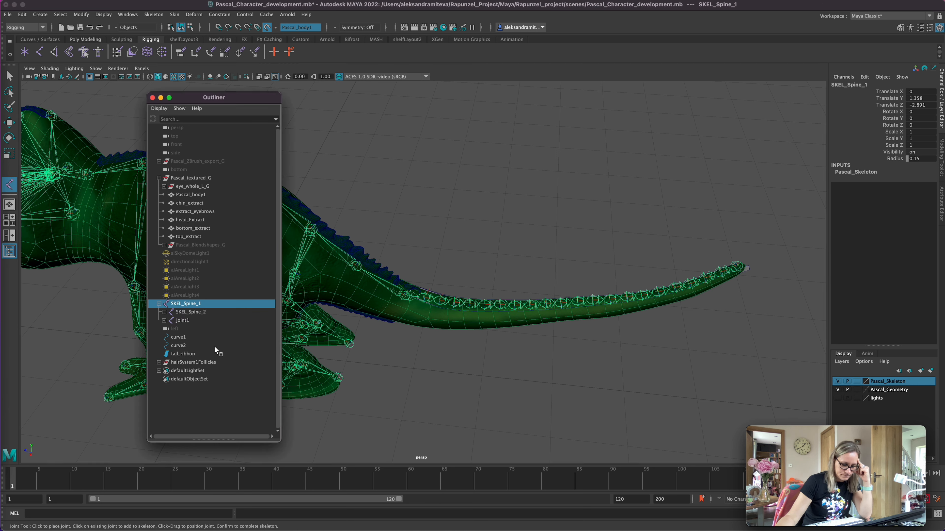
left_click(164, 311)
left_click(169, 320)
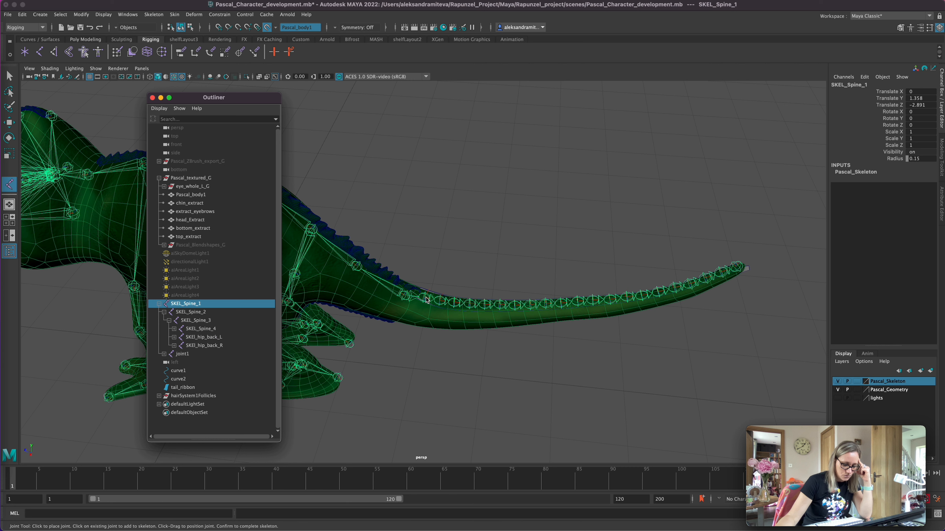
key("q")
left_click(415, 297)
- Expand the tail joint hierarchy from joint1 down to joint21 and widen the Outliner to fit all the joint names
left_click(164, 353)
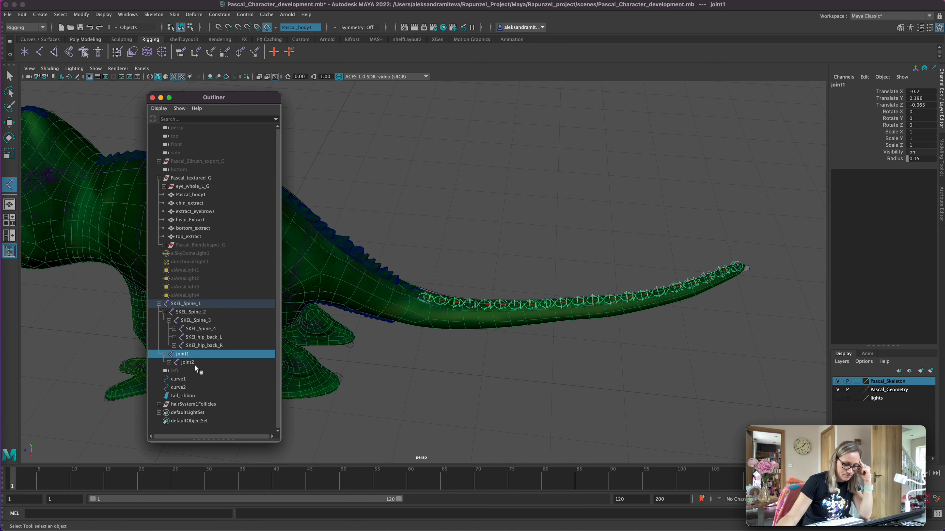
left_click(169, 361)
left_click(175, 370)
left_click(179, 378)
left_click(184, 387)
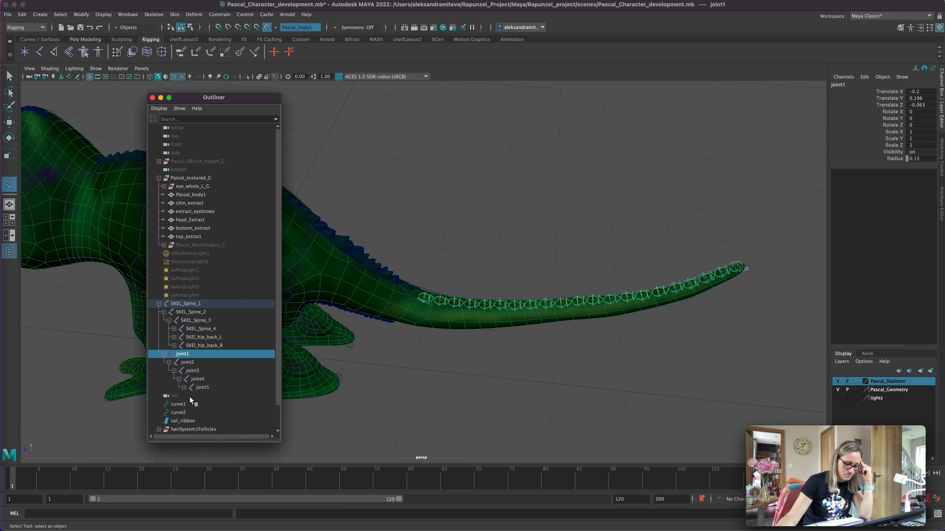
left_click(189, 395)
left_click(194, 404)
left_click(199, 412)
left_click(209, 429)
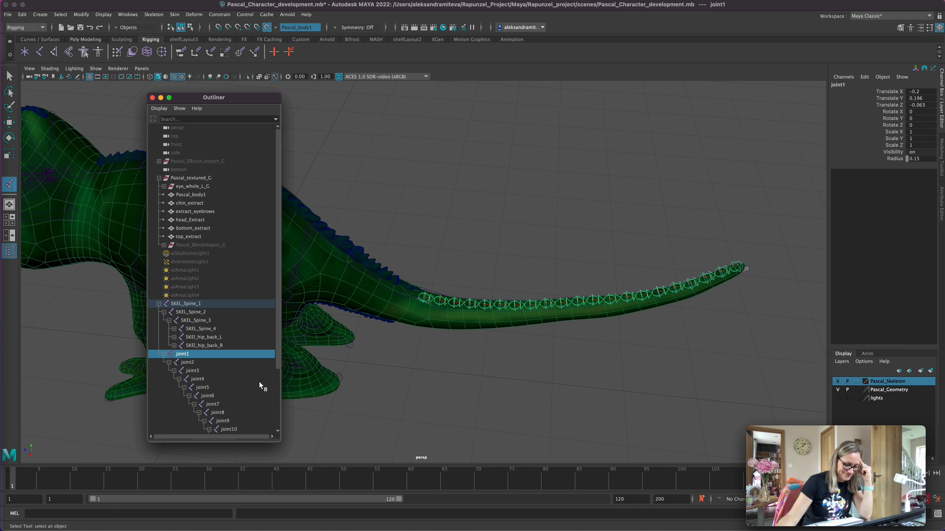
left_click_drag(278, 343, 276, 411)
left_click(214, 361)
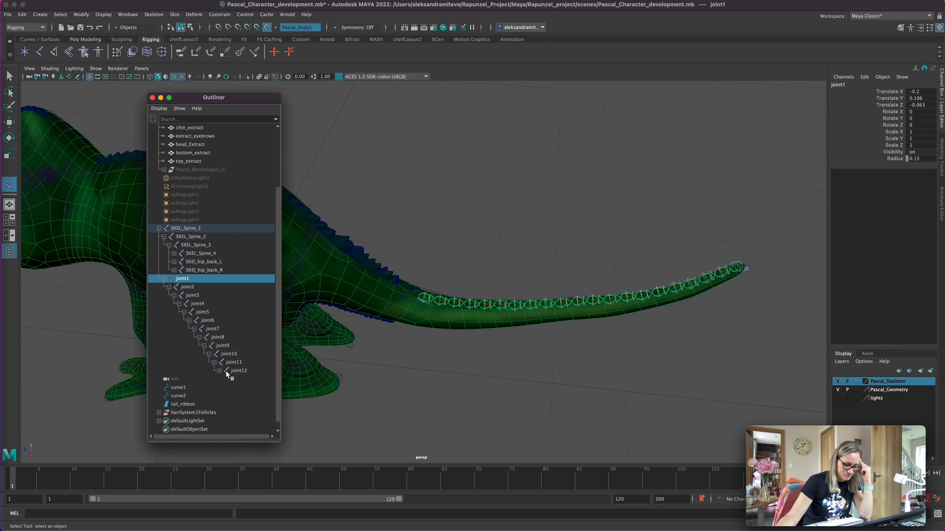
left_click(219, 370)
left_click(224, 378)
left_click(230, 387)
left_click(235, 395)
left_click(240, 404)
left_click(244, 412)
left_click(249, 420)
left_click_drag(277, 362, 266, 407)
left_click(255, 362)
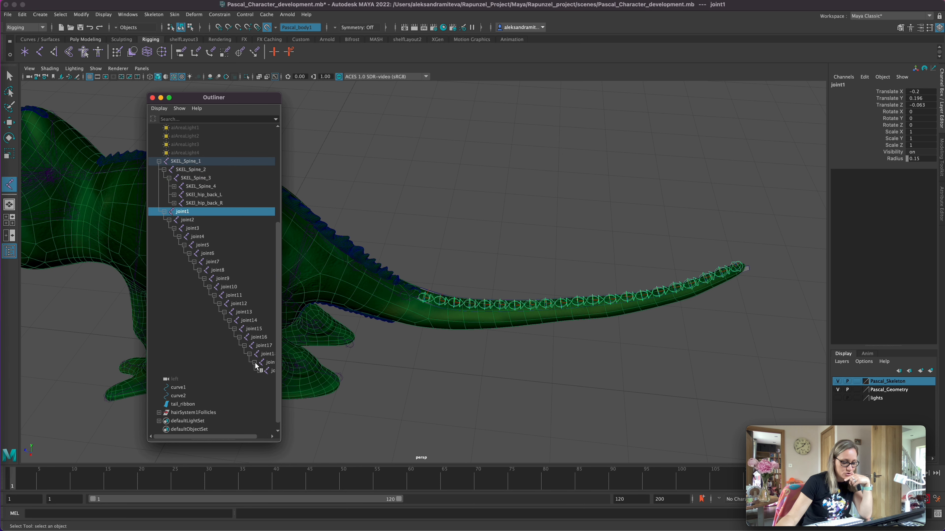
left_click(260, 370)
left_click_drag(279, 441, 335, 435)
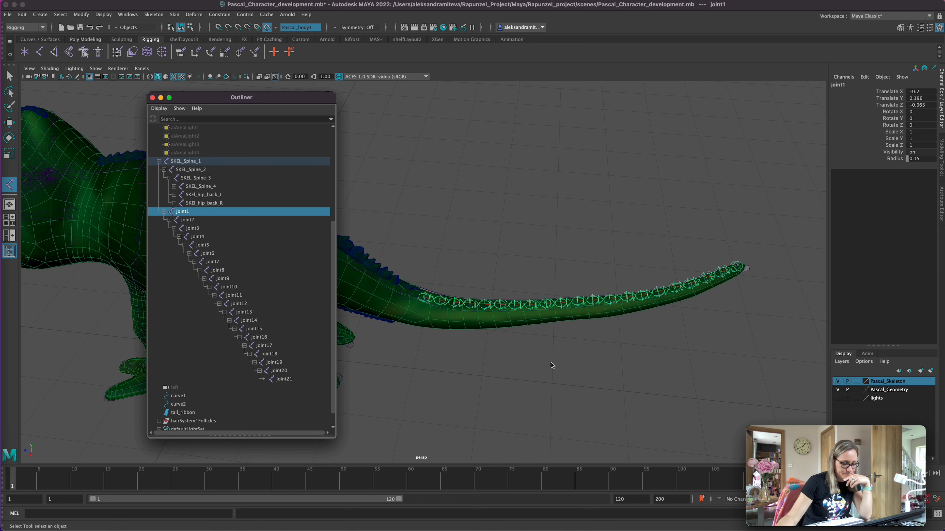
- Expand the hairSystem1Follicles group and select tail_ribbonFollicle9750 to locate it at the base of the tail
left_click_drag(622, 383, 625, 359, "alt")
right_click_drag(624, 359, 679, 348, "alt")
left_click_drag(332, 330, 330, 406)
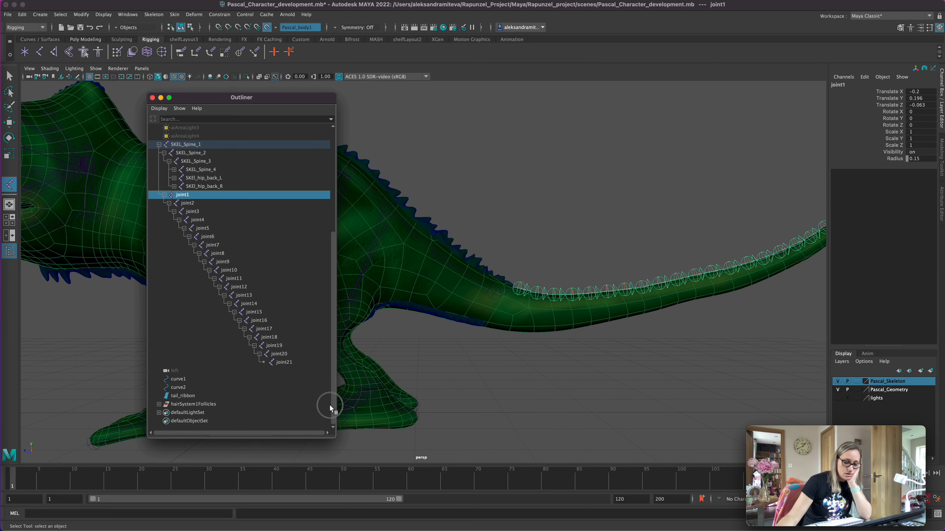
left_click(159, 404)
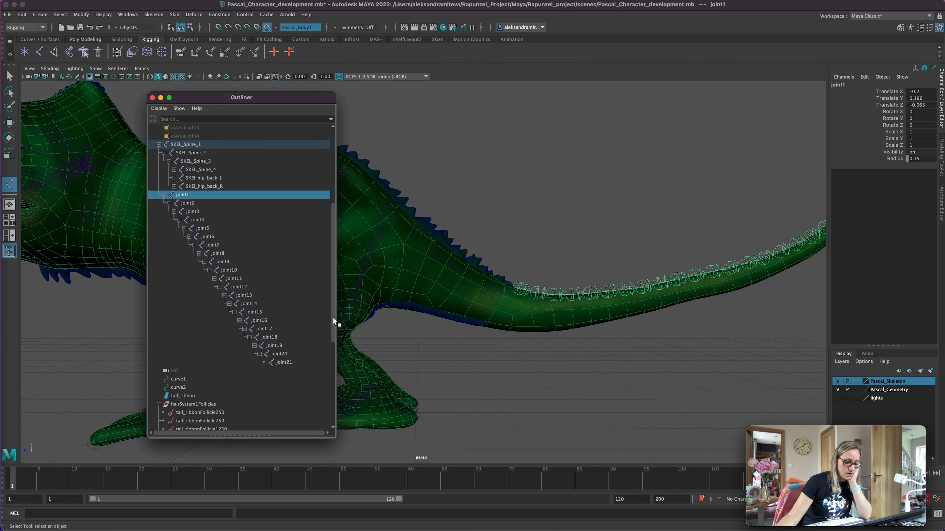
left_click_drag(332, 321, 332, 405)
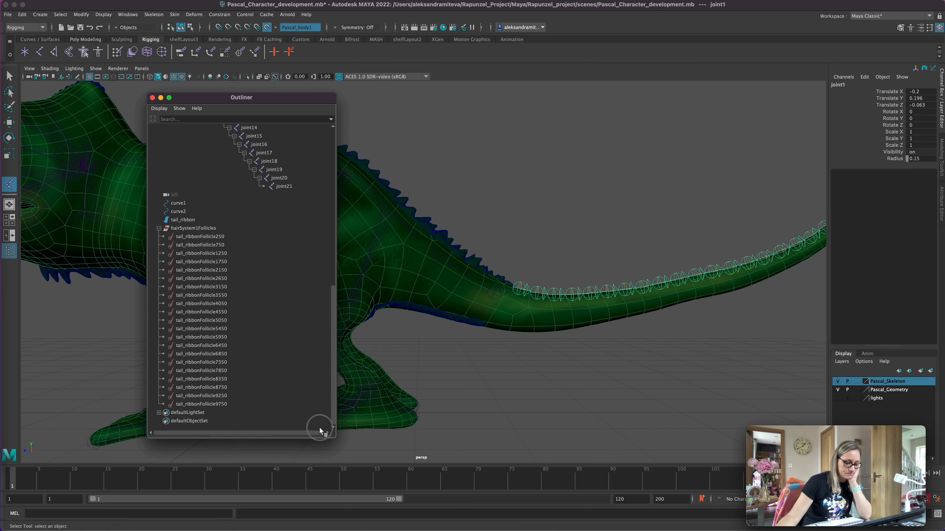
left_click(215, 402)
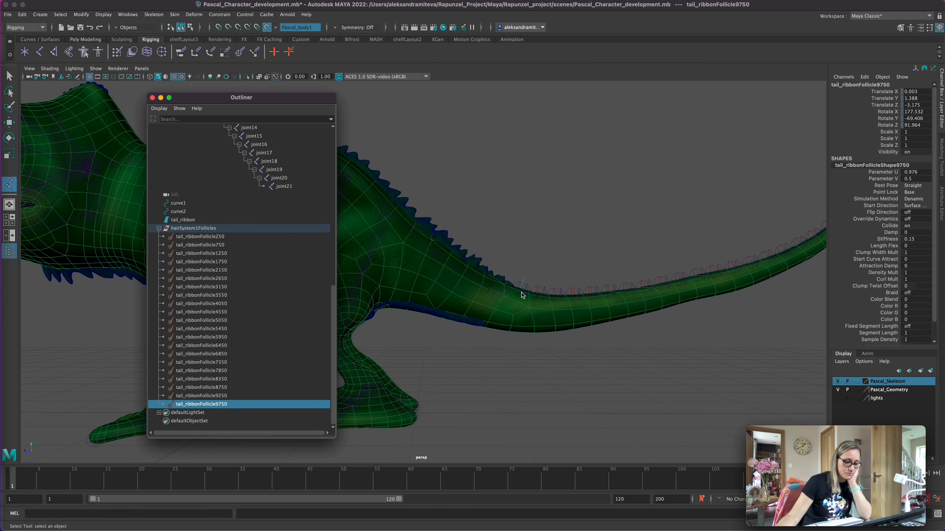
left_click_drag(534, 320, 529, 296, "alt")
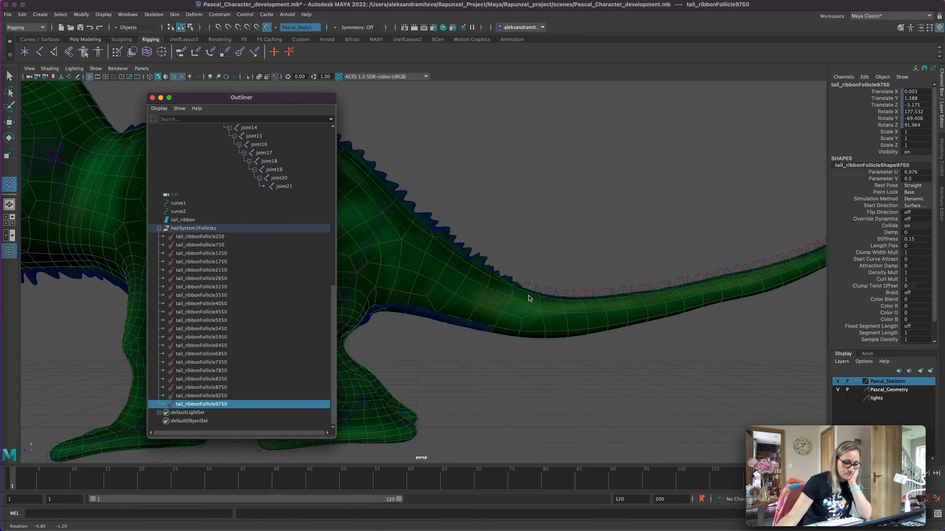
- Parent-constrain joint1 to tail_ribbonFollicle9750 with Maintain offset off and all translate and rotate axes constrained
left_click_drag(541, 364, 540, 362, "alt")
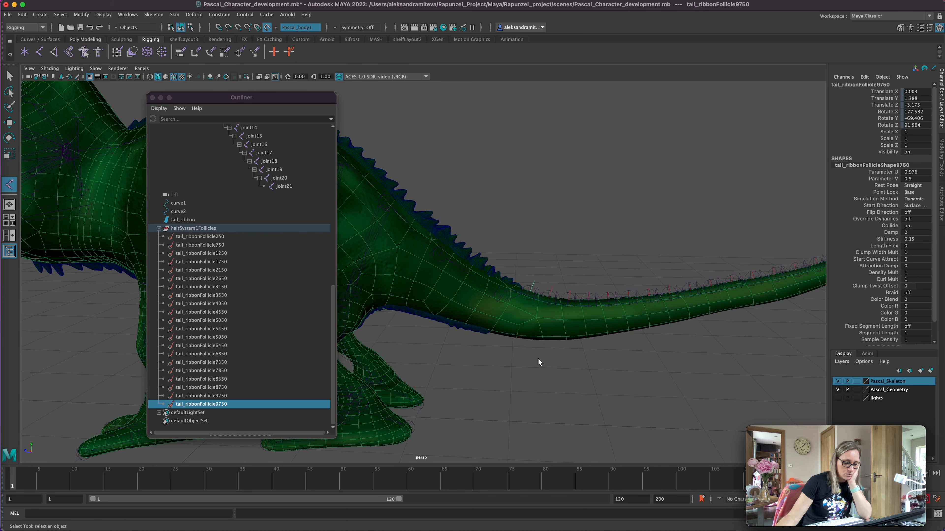
left_click(527, 302)
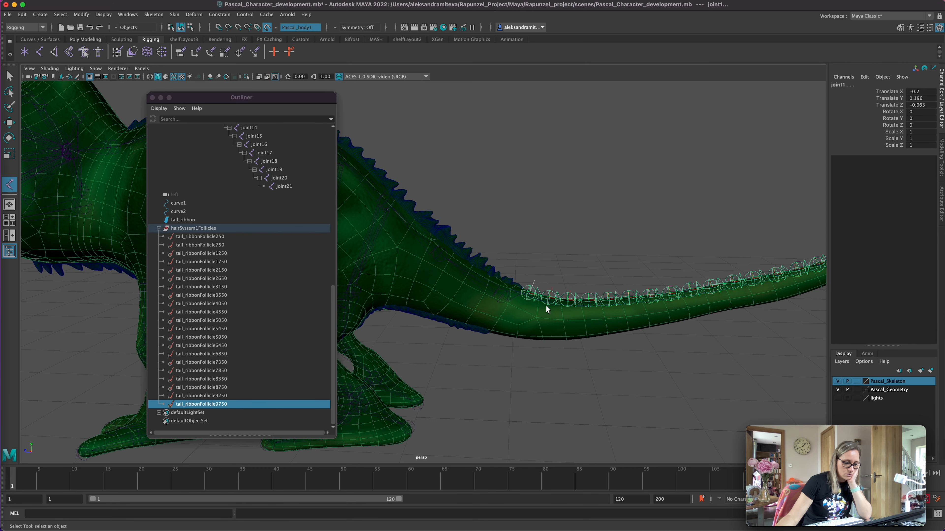
left_click_drag(542, 345, 526, 390, "alt")
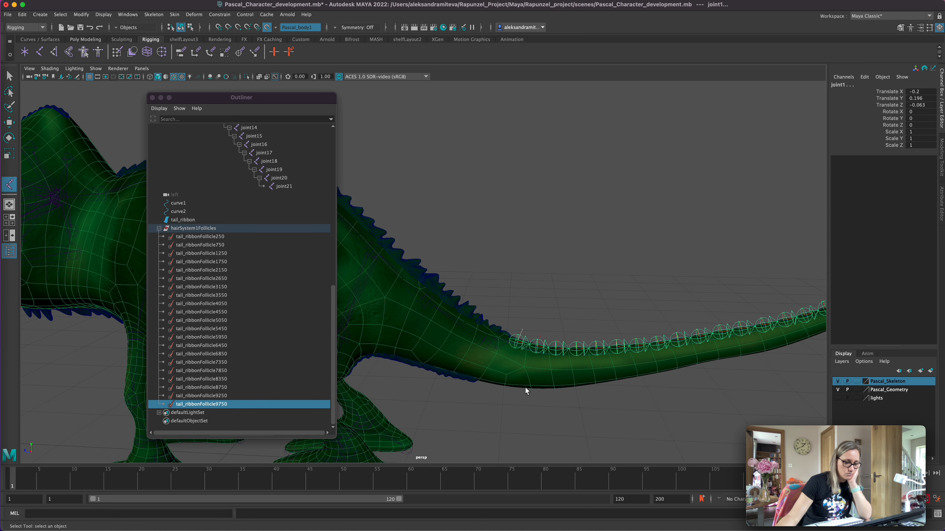
left_click_drag(332, 297, 320, 332)
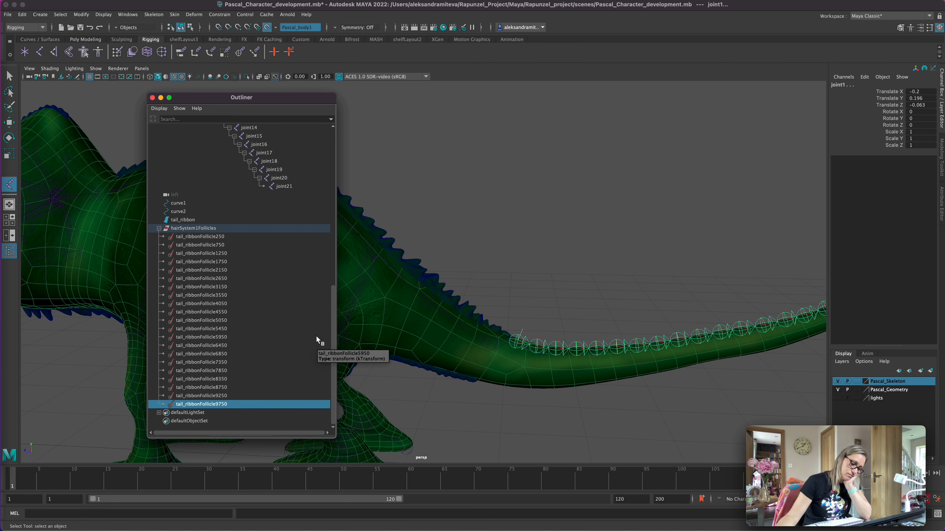
left_click(219, 14)
left_click(302, 36)
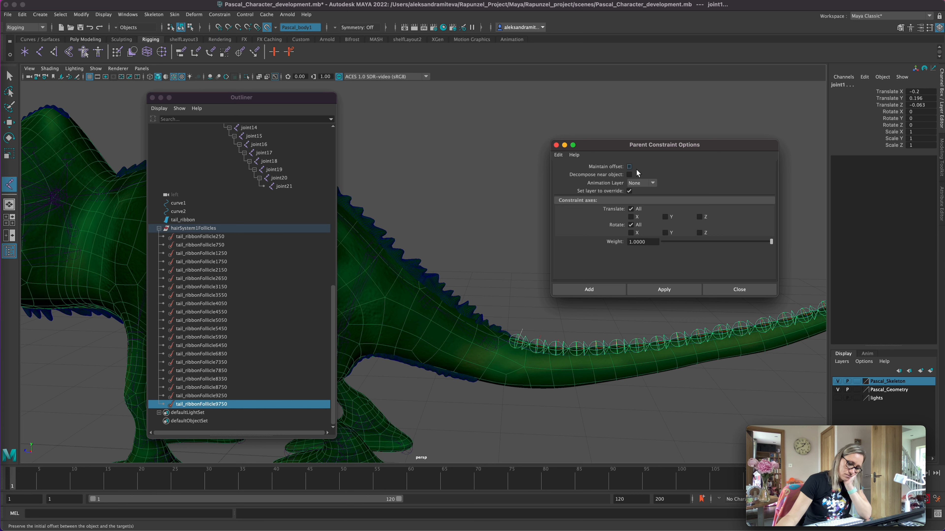
left_click(609, 290)
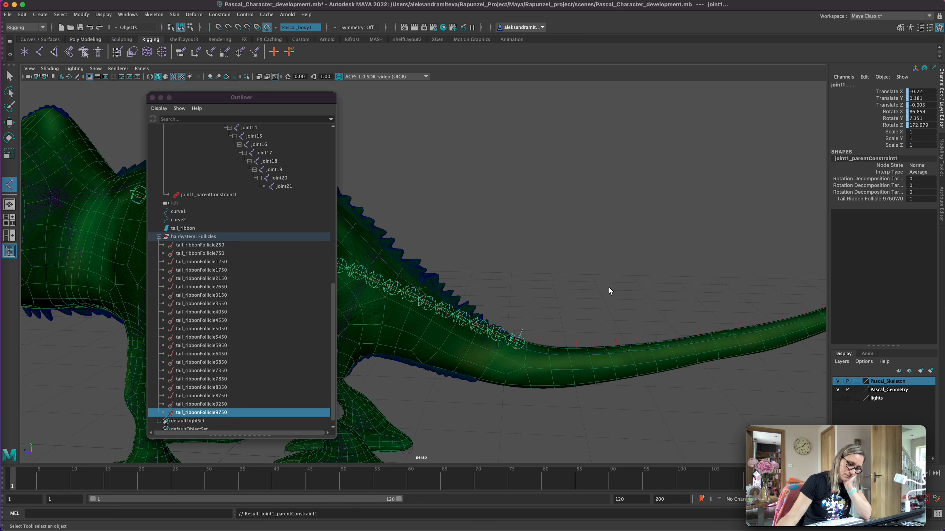
- Parent-constrain joint2 to tail_ribbonFollicle9250 using the same constraint options
left_click_drag(332, 289, 329, 351)
left_click(220, 395)
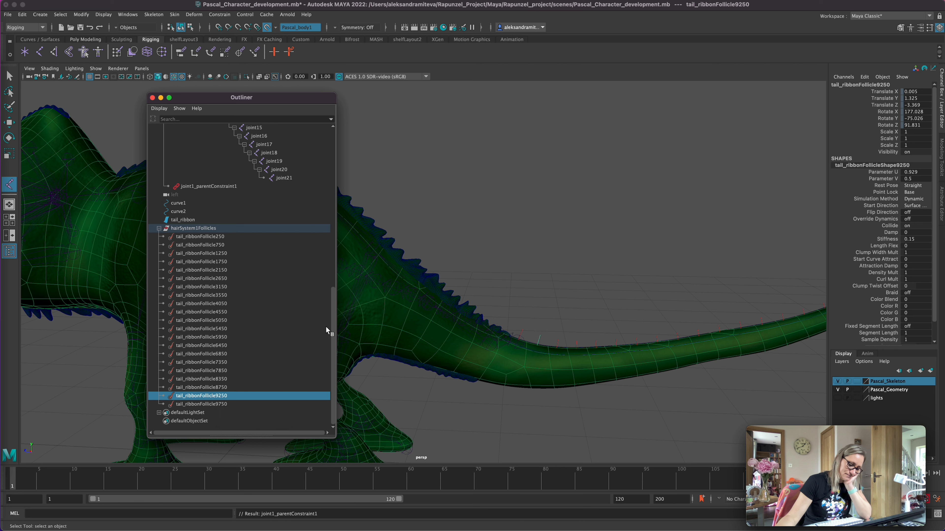
left_click_drag(332, 294, 329, 226)
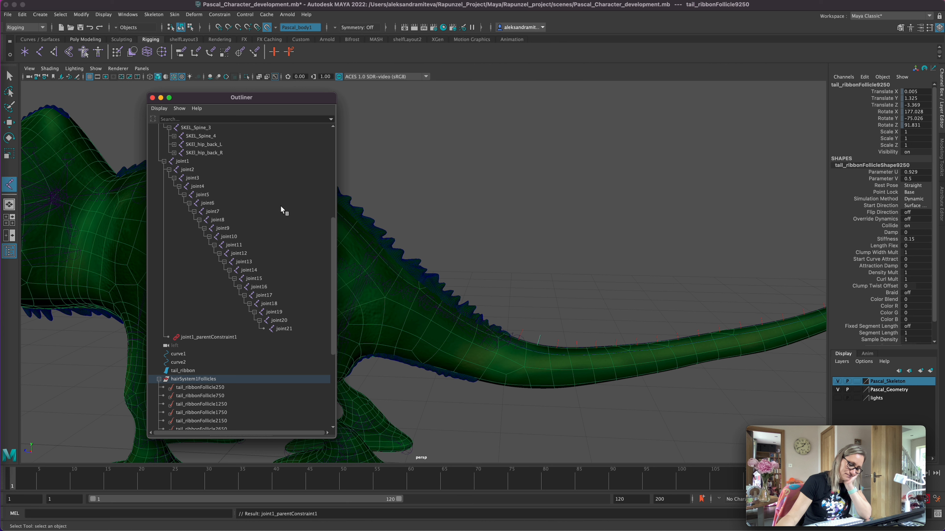
left_click(188, 169)
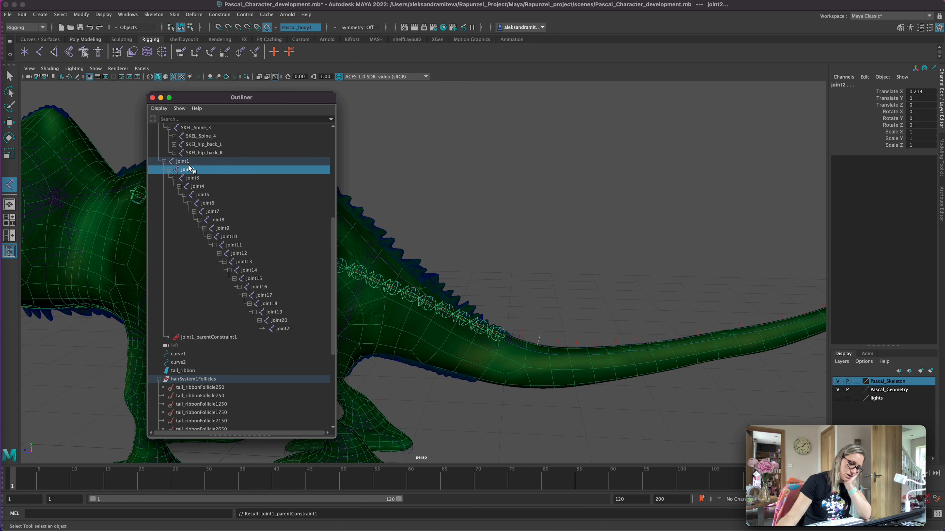
left_click(221, 15)
left_click(239, 37)
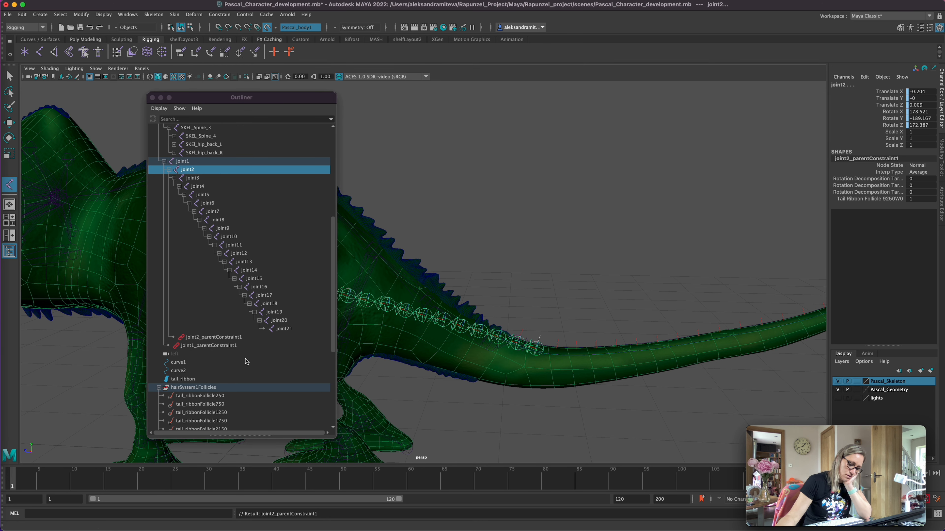
- Parent-constrain joint3 to tail_ribbonFollicle8750, with the follicle as the driver
scroll(328, 418, "down", 6)
scroll(206, 391, "up", 7)
left_click(192, 211)
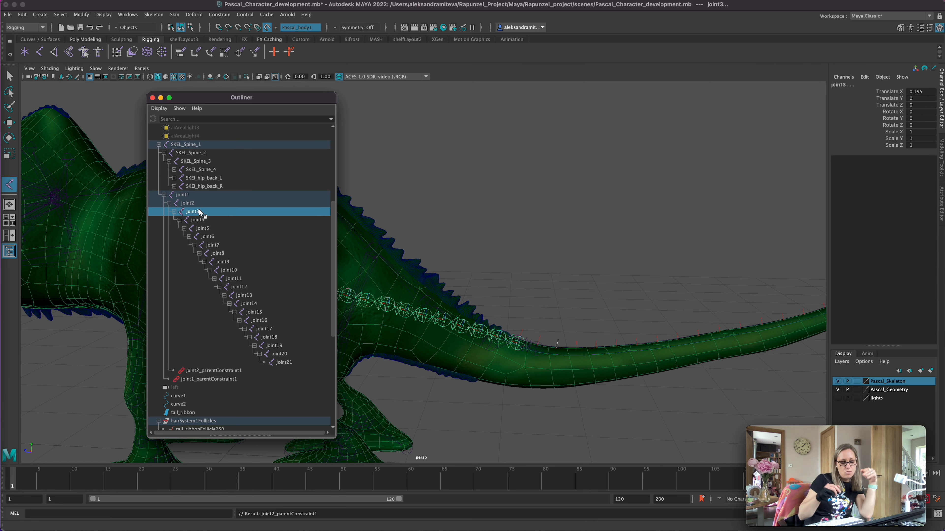
left_click(220, 14)
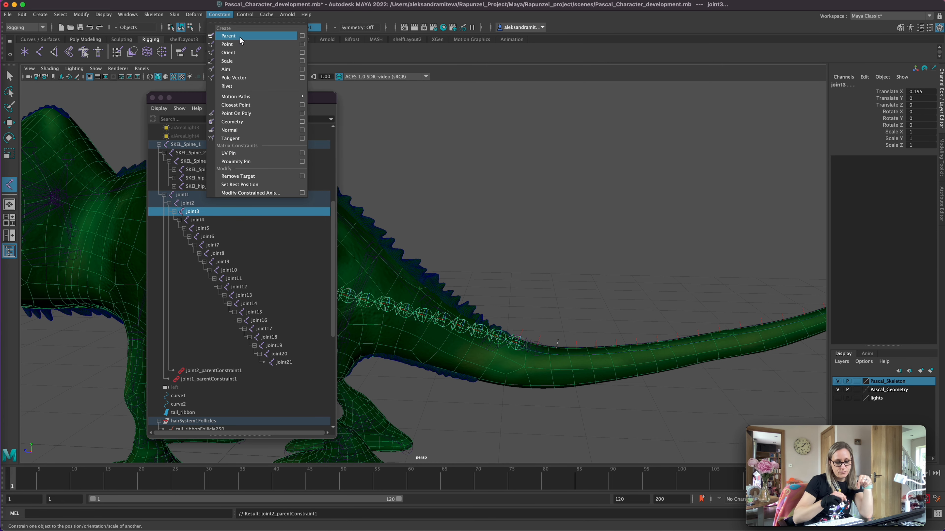
left_click(239, 35)
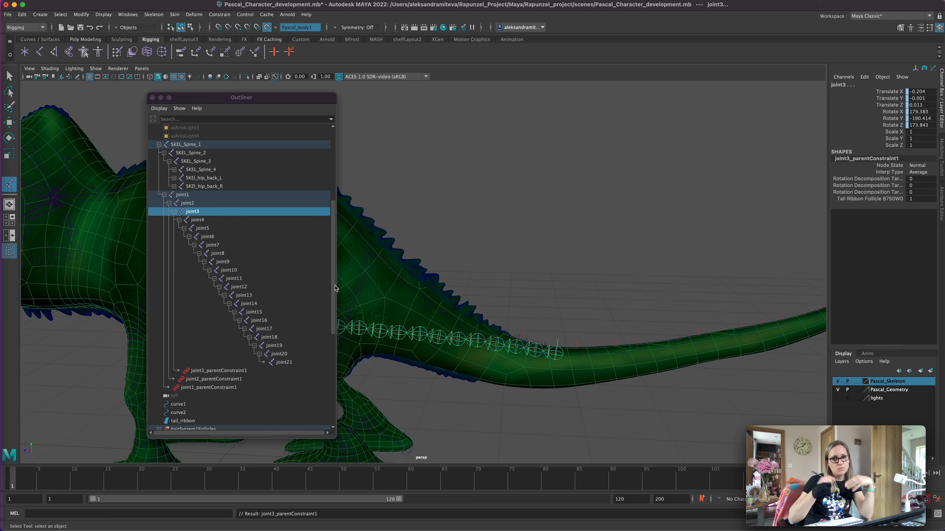
- Parent-constrain joint4 to tail_ribbonFollicle8350, selecting the follicle first and the joint second
left_click_drag(334, 285, 332, 402)
left_click(211, 378)
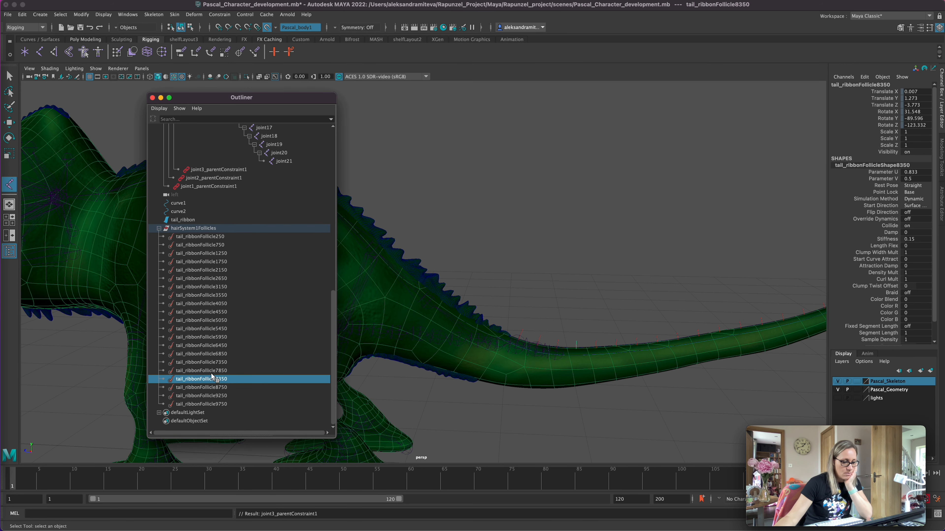
scroll(326, 226, "up", 8)
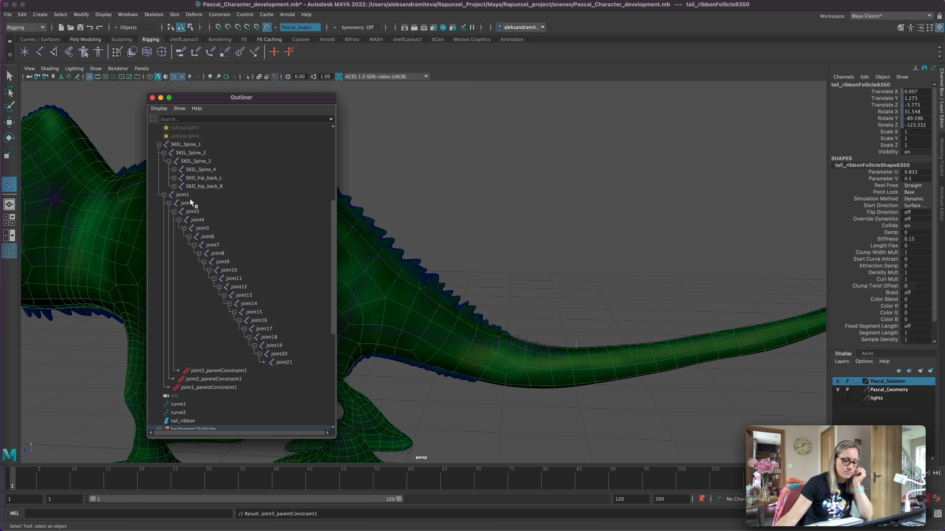
left_click(202, 219)
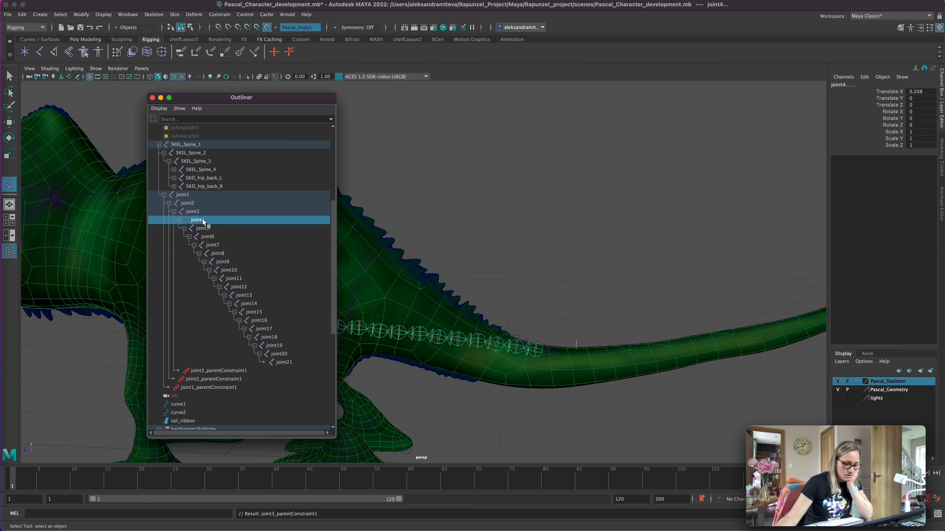
left_click(219, 14)
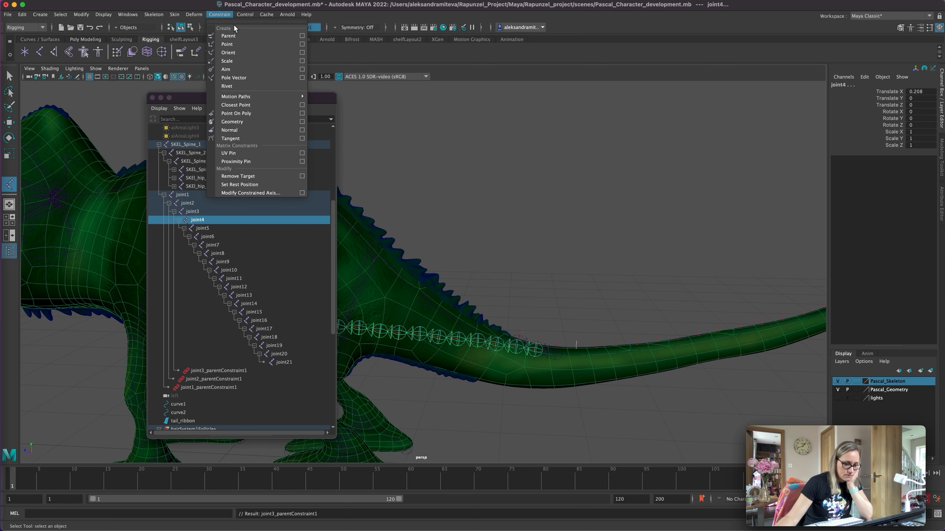
left_click(242, 36)
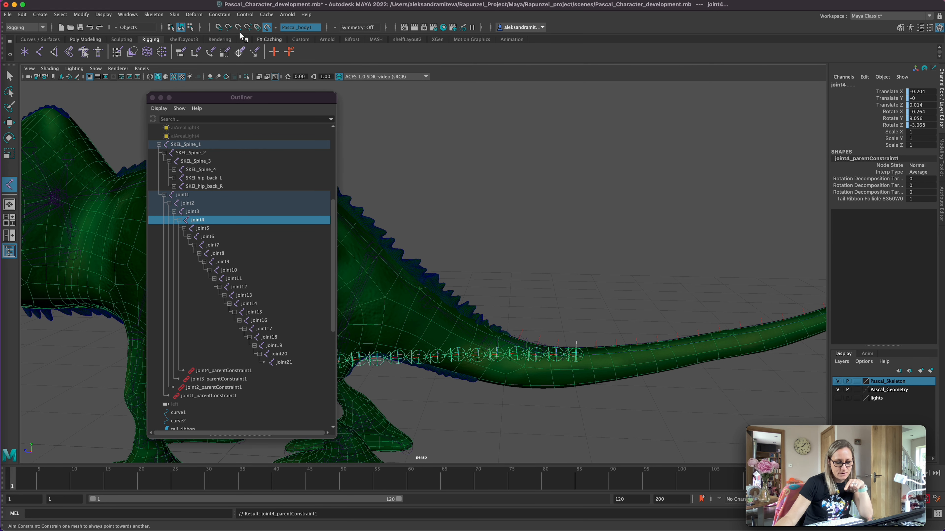
- Parent-constrain joint5 to tail_ribbonFollicle7850, with the follicle driving the joint
left_click_drag(332, 242, 325, 399)
left_click(222, 370)
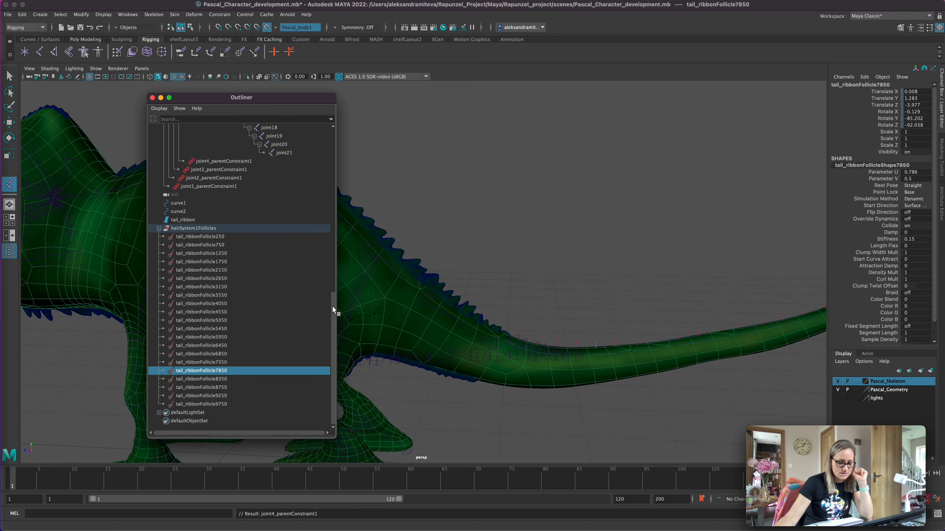
left_click_drag(332, 306, 321, 222)
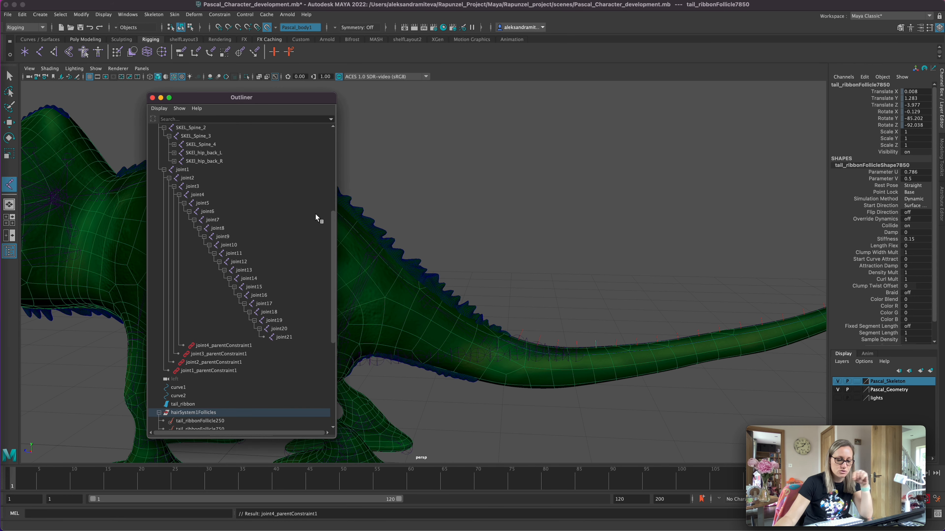
left_click(203, 202)
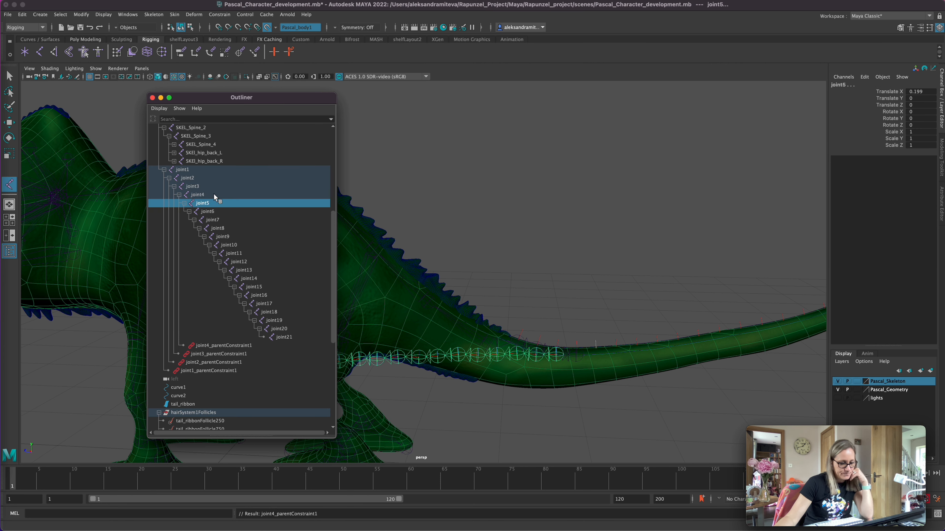
left_click(219, 14)
left_click(239, 37)
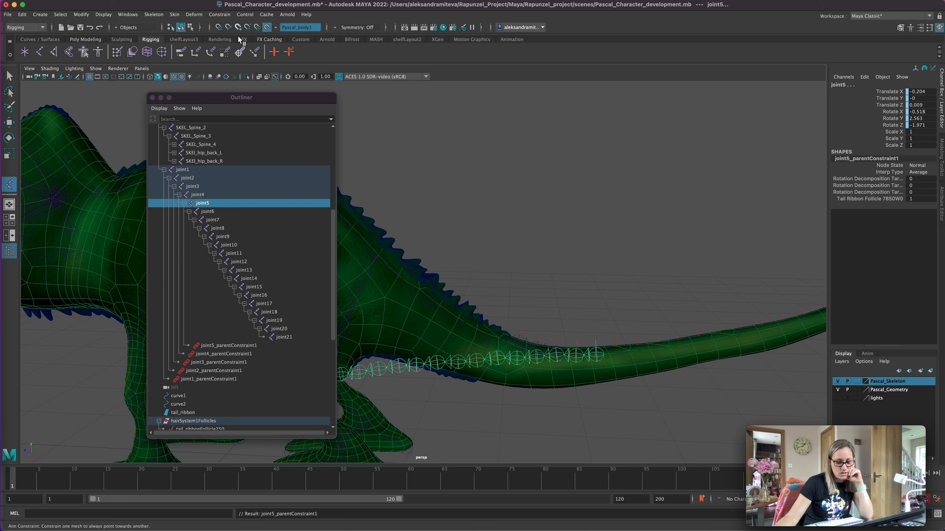
- Turn off the live surface on the body mesh and parent-constrain joint6 to tail_ribbonFollicle7350
left_click(267, 27)
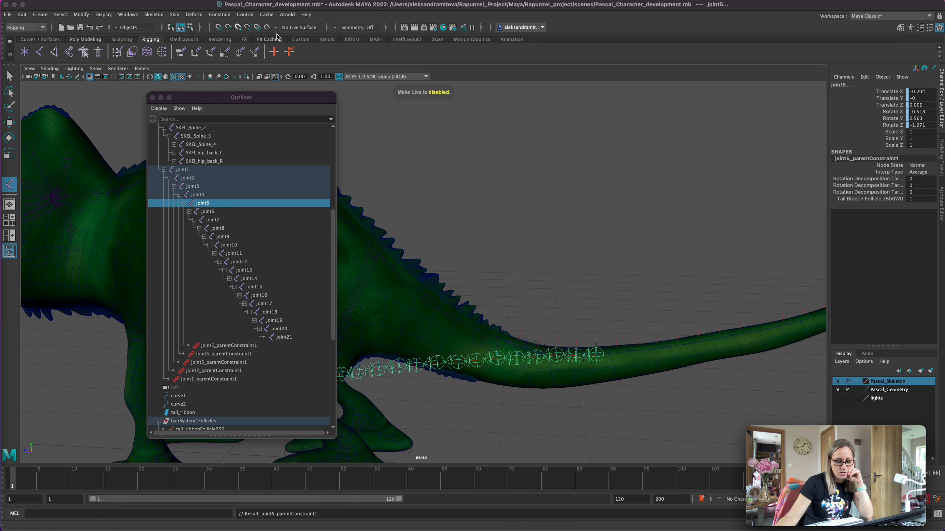
left_click_drag(333, 300, 329, 415)
left_click(219, 362)
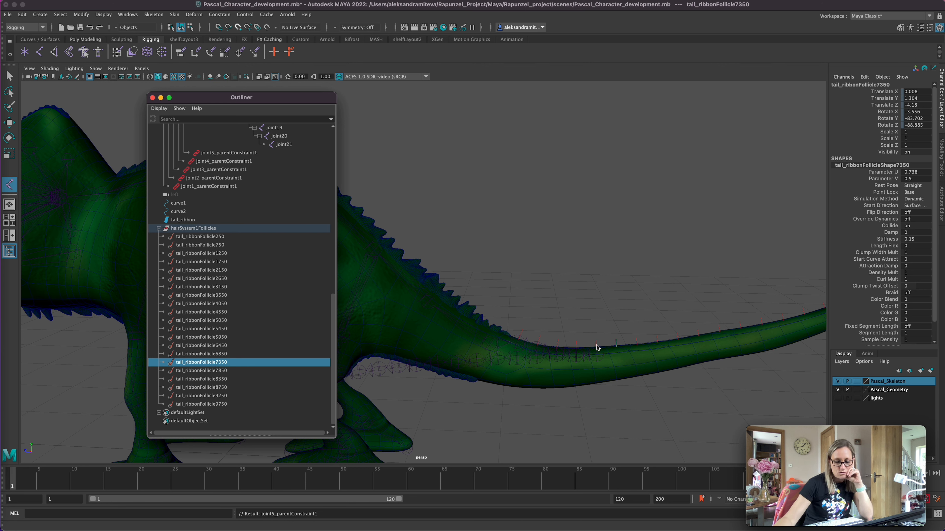
left_click_drag(332, 312, 320, 216)
left_click(208, 220)
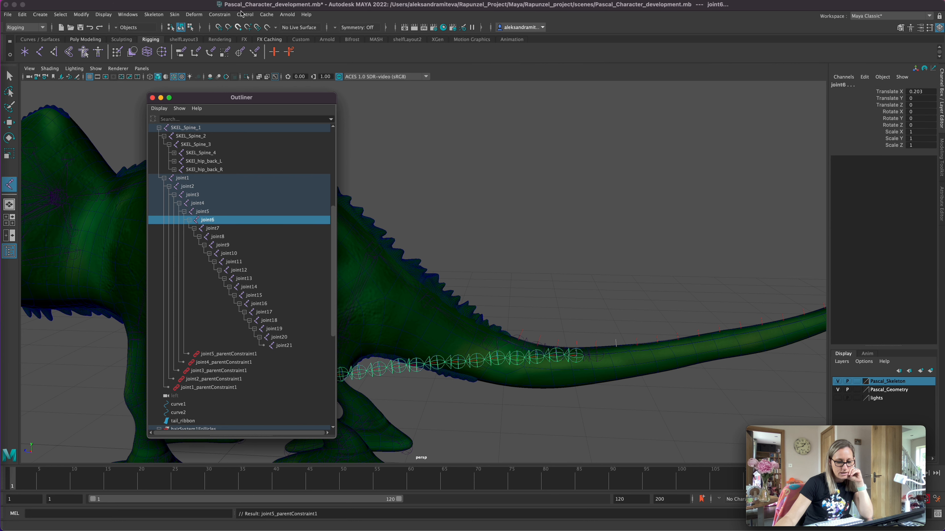
left_click(219, 14)
left_click(240, 34)
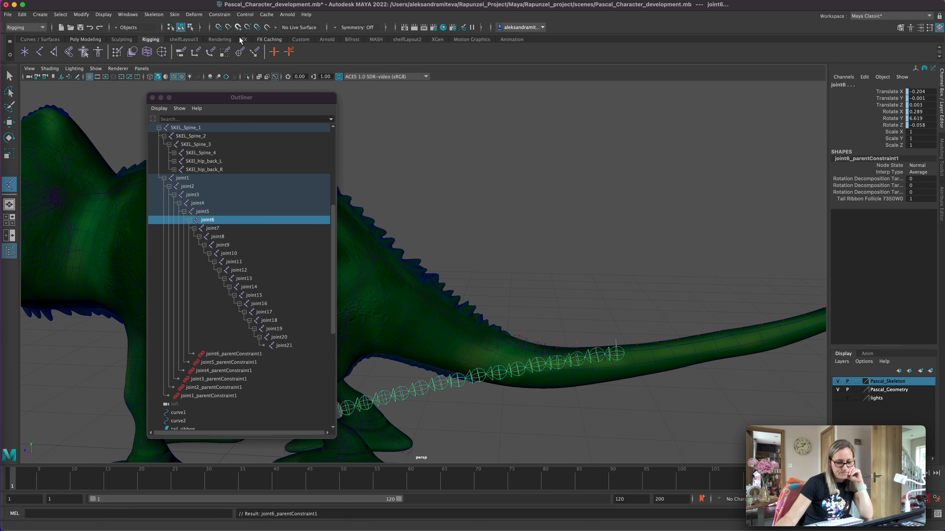
- Parent-constrain joint7 to tail_ribbonFollicle6850, keeping the follicle as the driver
left_click_drag(332, 284, 326, 412)
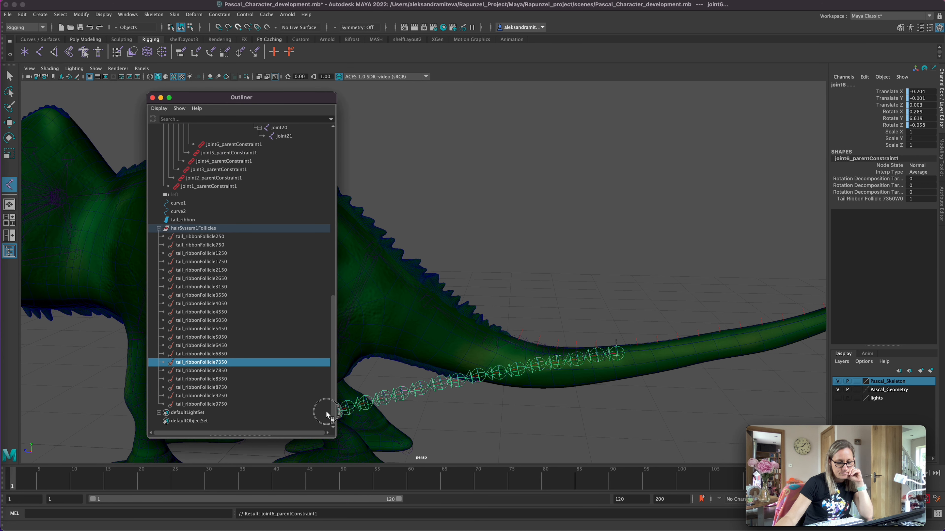
left_click(221, 353)
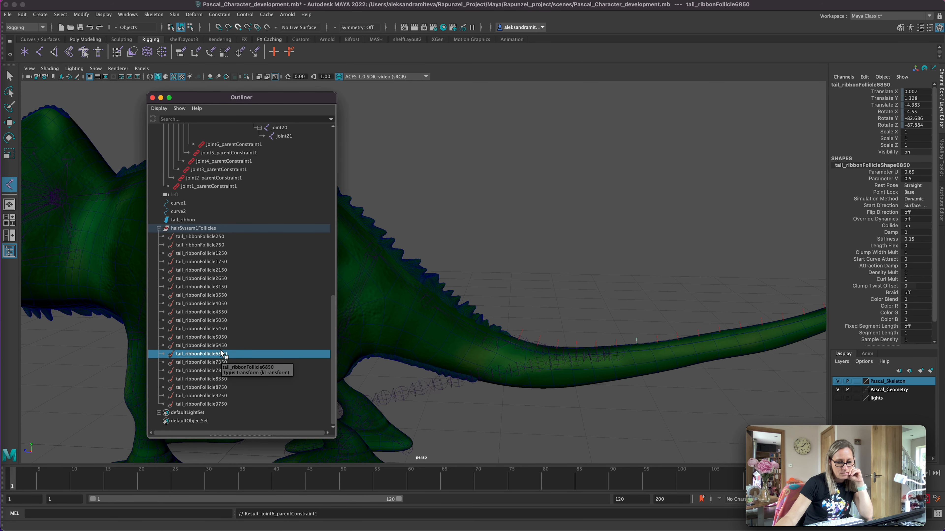
left_click_drag(333, 313, 324, 213)
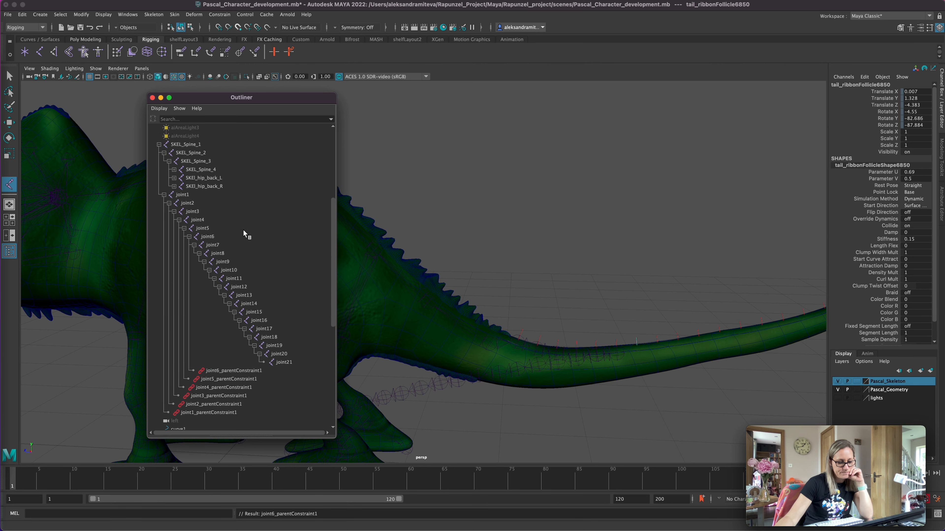
left_click(217, 244)
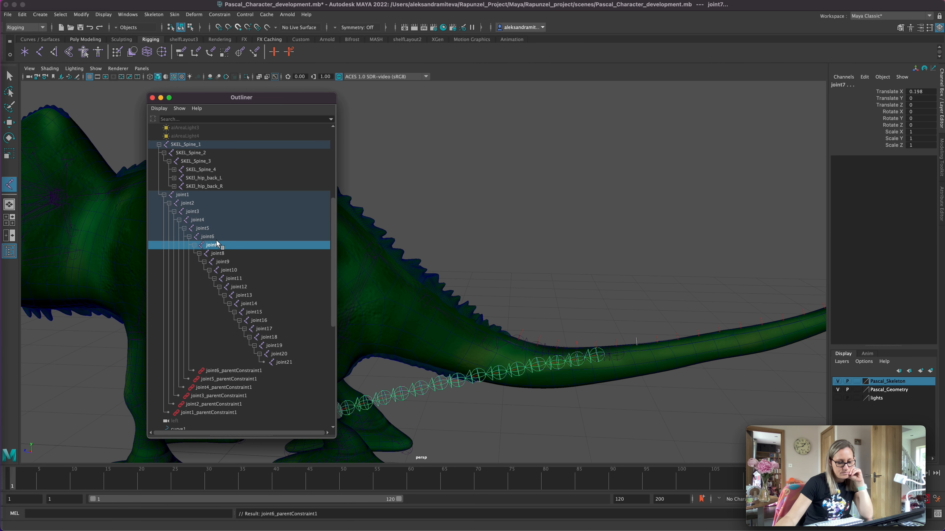
left_click(246, 15)
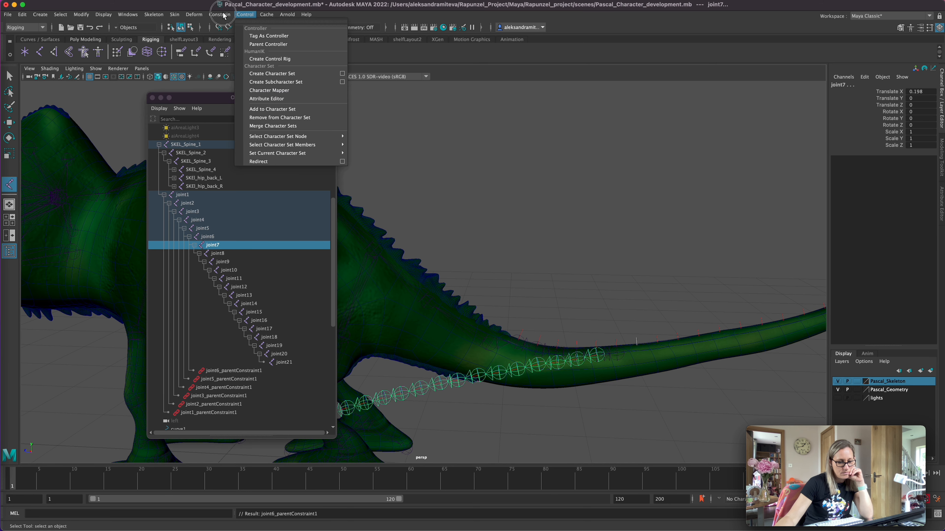
left_click(224, 15)
left_click(233, 36)
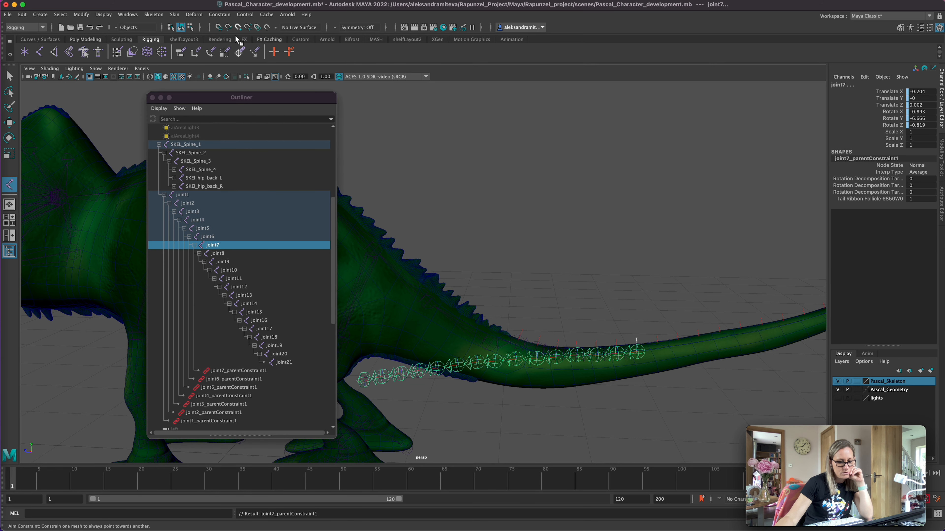
- Parent-constrain joint8 to tail_ribbonFollicle6450, selecting the follicle first and the joint second
left_click_drag(334, 293, 328, 390)
left_click(201, 353)
scroll(196, 290, "up", 6)
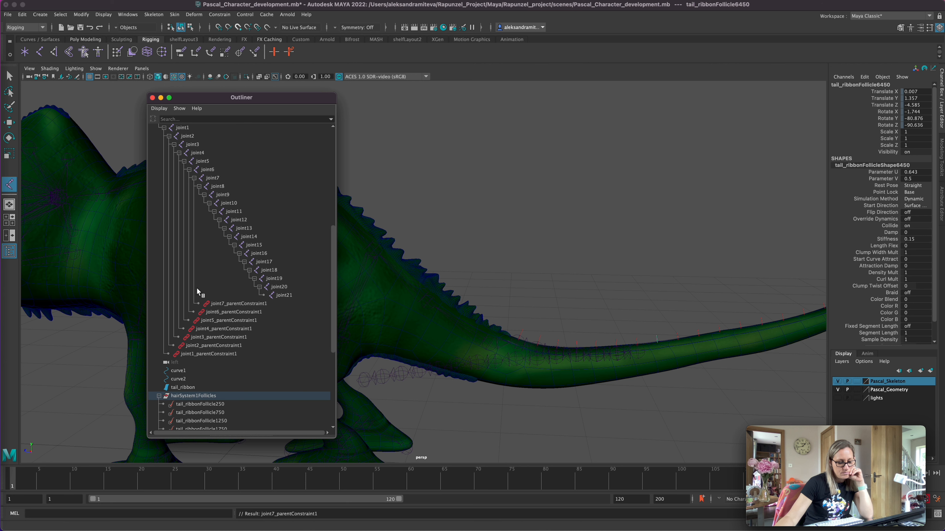
left_click(218, 193)
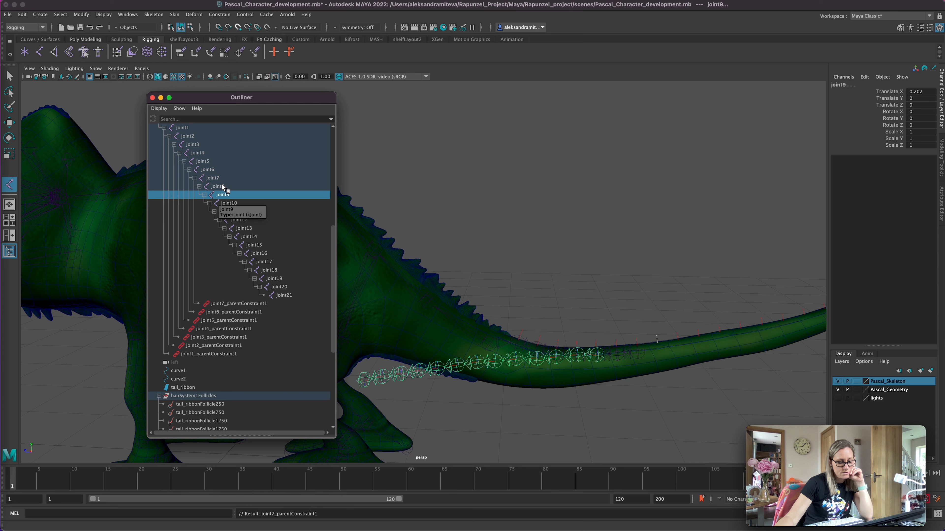
key("super+z")
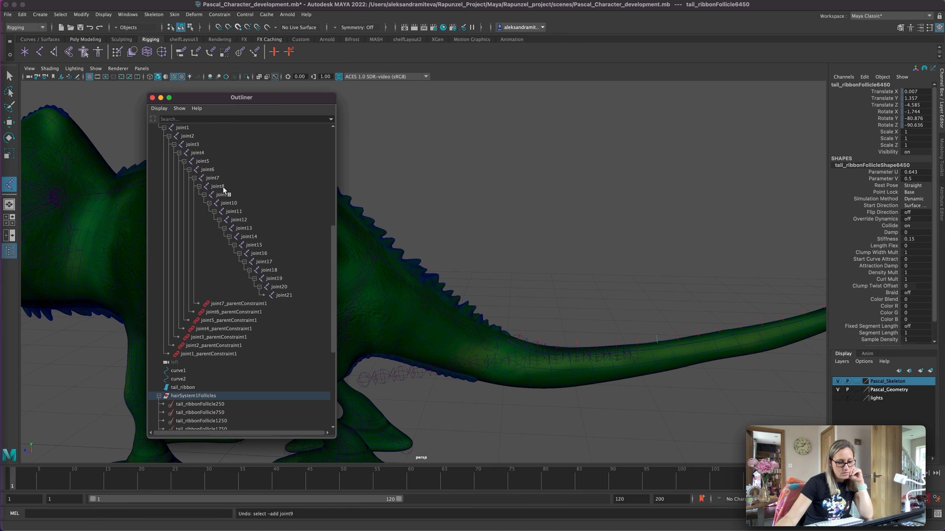
left_click(221, 186)
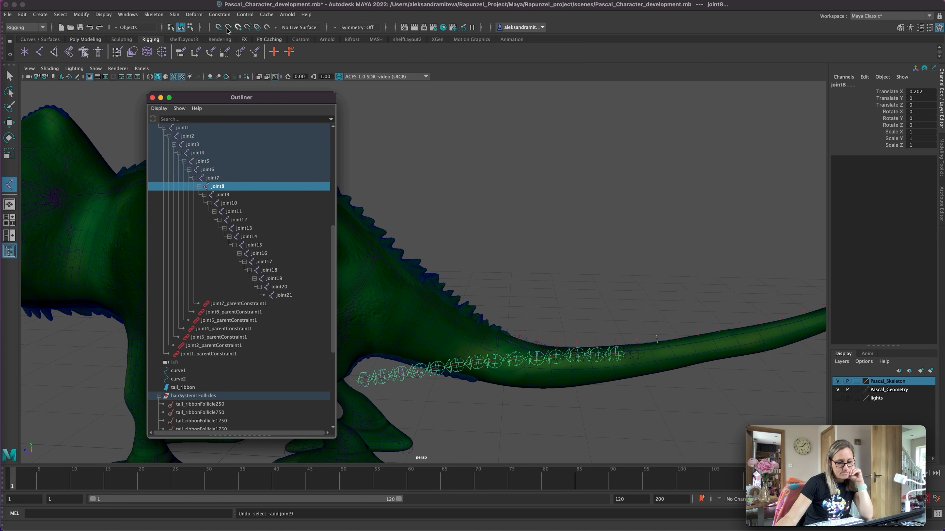
left_click(220, 14)
left_click(240, 36)
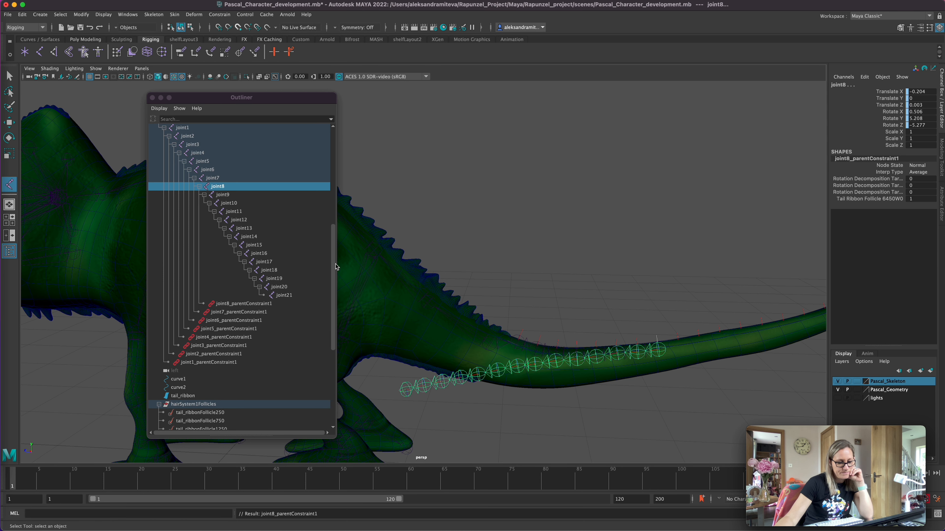
- Parent-constrain joint9 to tail_ribbonFollicle5950, with the follicle as the driver
left_click_drag(333, 264, 327, 225)
left_click(208, 336)
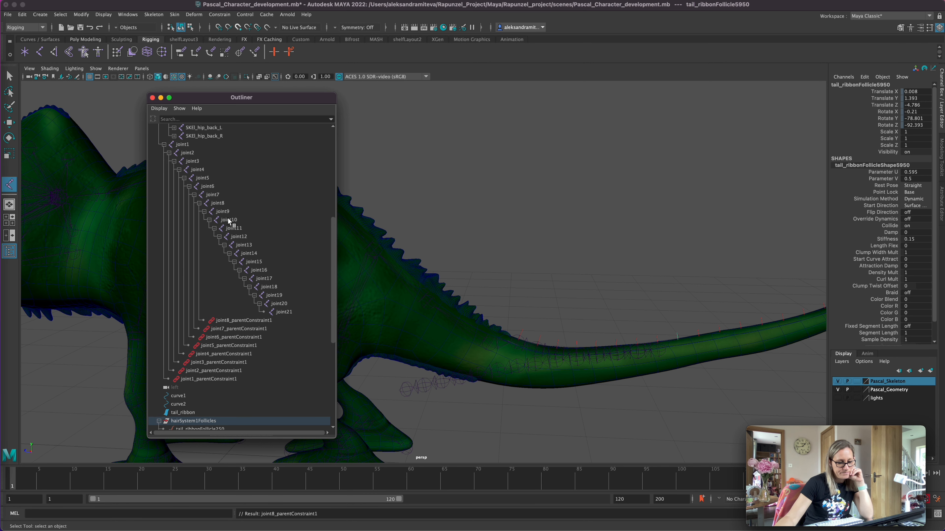
left_click(223, 211)
left_click(222, 15)
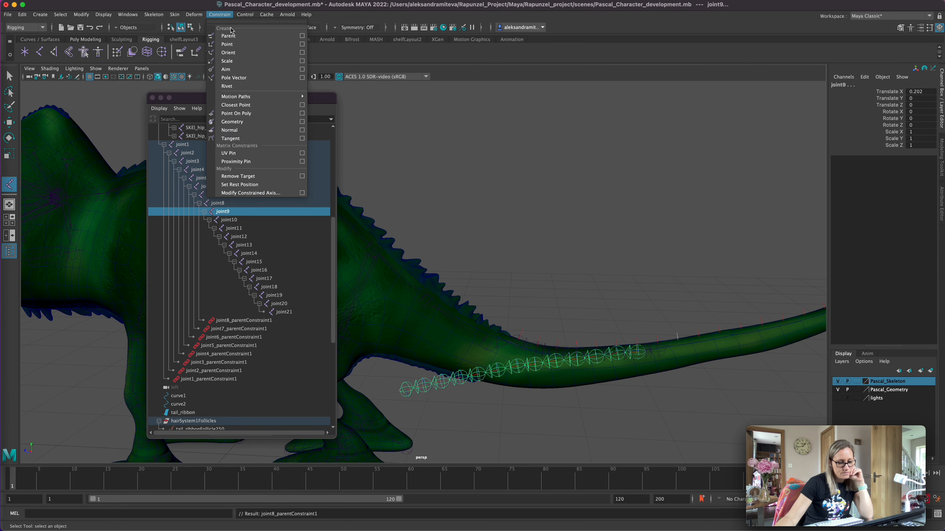
left_click(238, 37)
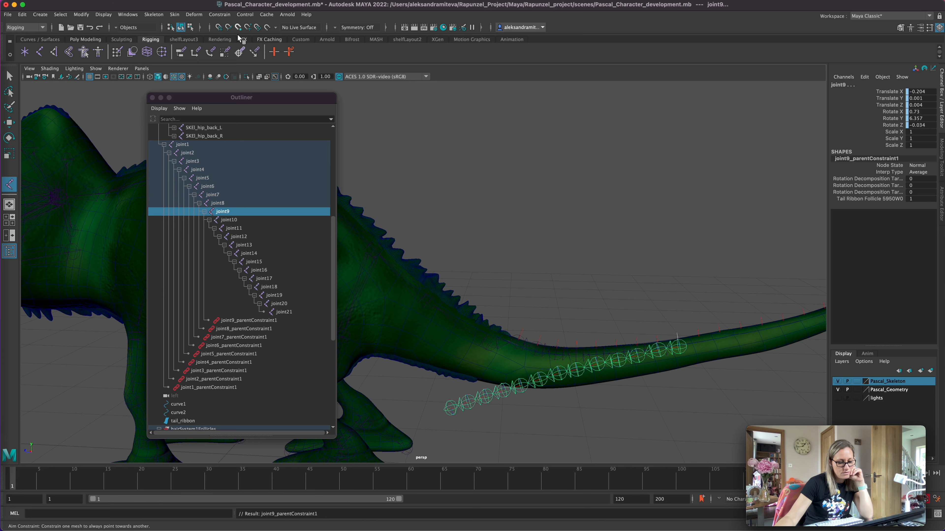
- Parent-constrain joint10 to tail_ribbonFollicle5450, adding only that joint to the follicle selection
left_click_drag(333, 310, 328, 414)
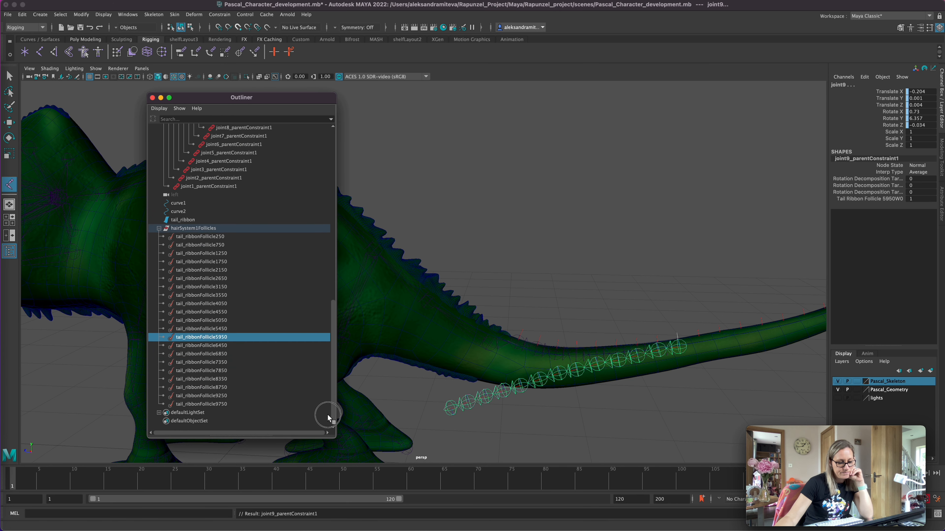
left_click(219, 346)
left_click(221, 328)
left_click_drag(333, 318, 309, 234)
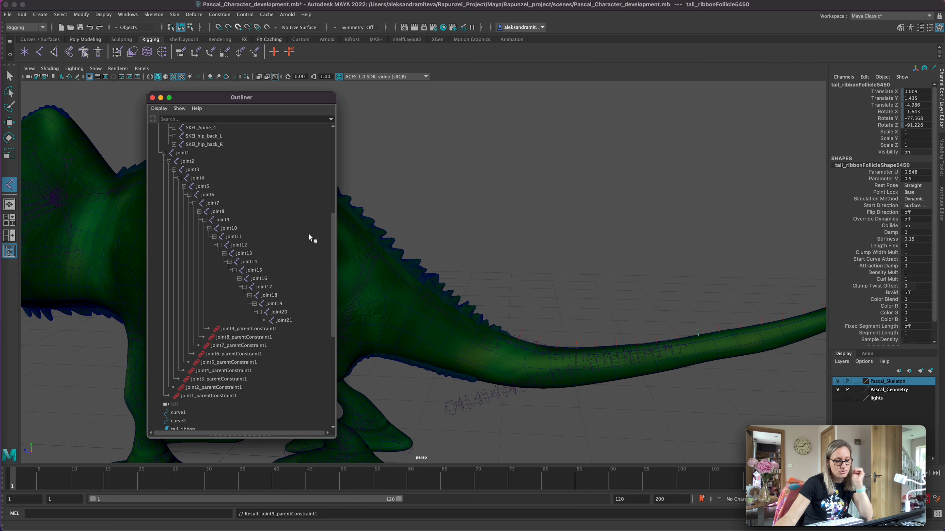
left_click(229, 228)
key("super+z")
left_click(226, 223, "super")
key("super+z")
left_click(229, 228, "super")
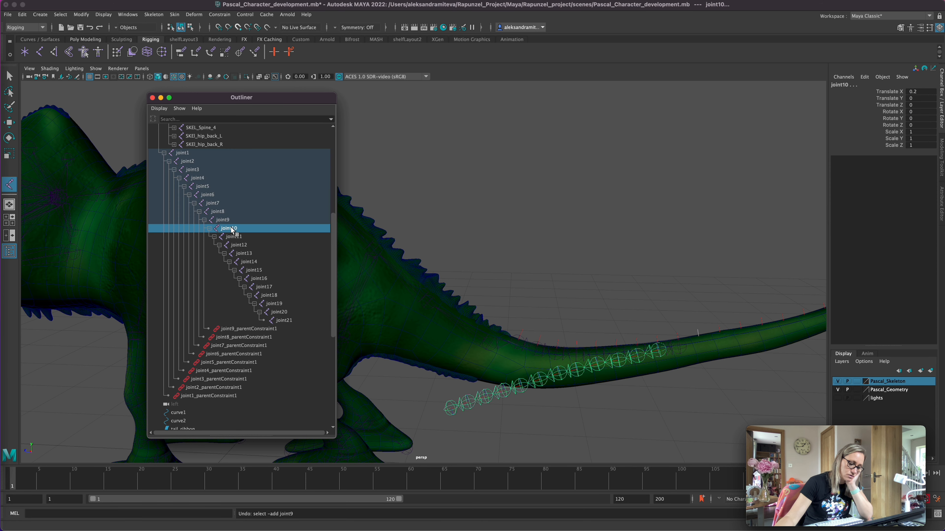
left_click(219, 14)
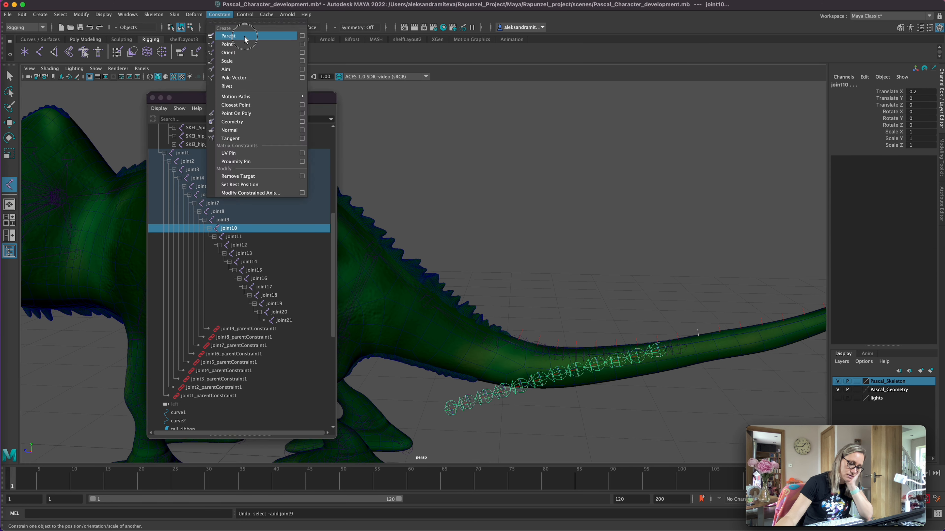
left_click(243, 33)
- Parent-constrain joint11 to tail_ribbonFollicle5050, with the follicle driving the joint
left_click_drag(333, 288, 330, 342)
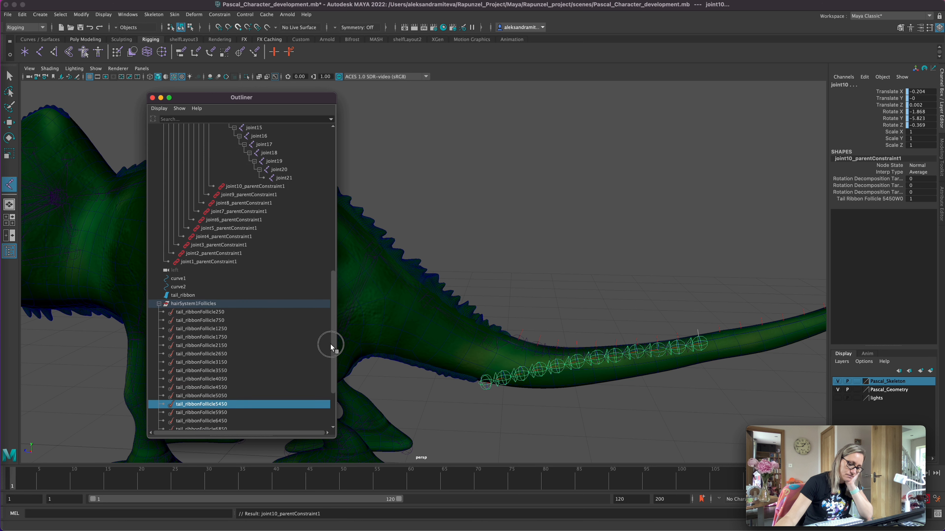
scroll(326, 339, "down", 1)
left_click(224, 386)
left_click_drag(333, 293, 327, 239)
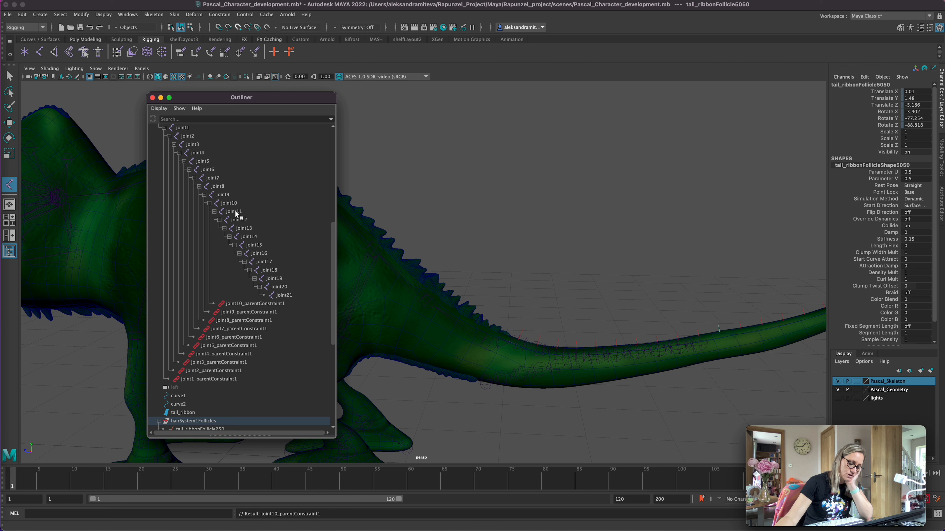
left_click(236, 213)
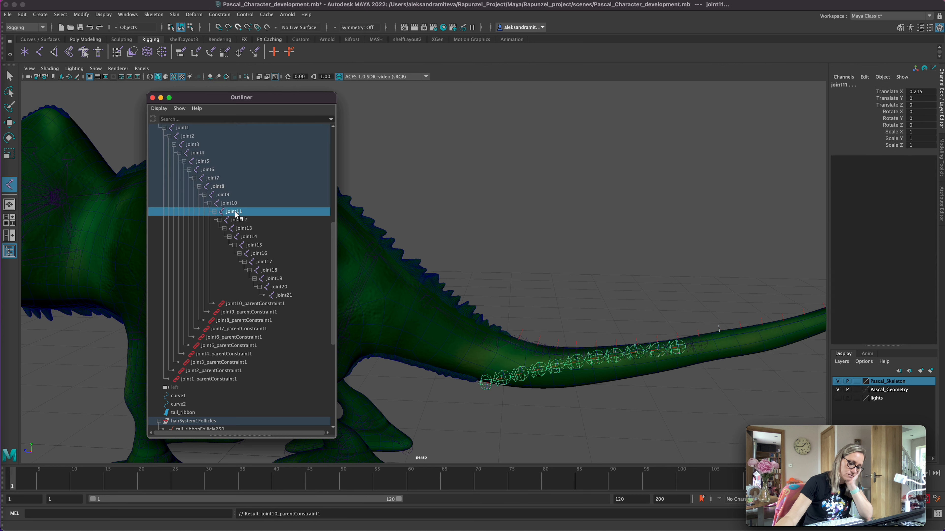
left_click(220, 14)
left_click(239, 35)
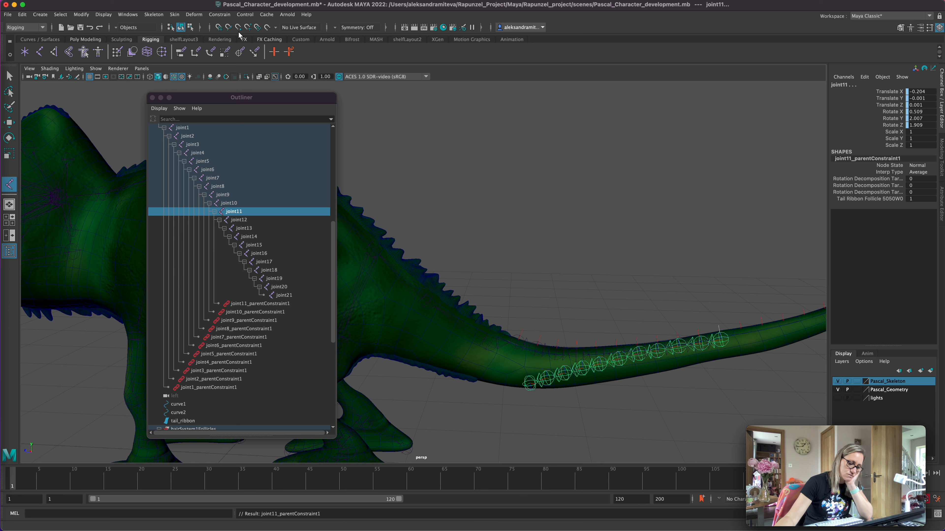
- Parent-constrain joint12 to tail_ribbonFollicle4550, selecting the follicle before the joint
left_click_drag(334, 279, 322, 409)
left_click(223, 313)
left_click_drag(333, 328, 330, 260)
left_click(239, 178, "super")
left_click(180, 52)
- Parent-constrain joint13 to tail_ribbonFollicle4050, keeping the follicle as the driver
left_click_drag(333, 297, 328, 377)
left_click(223, 302)
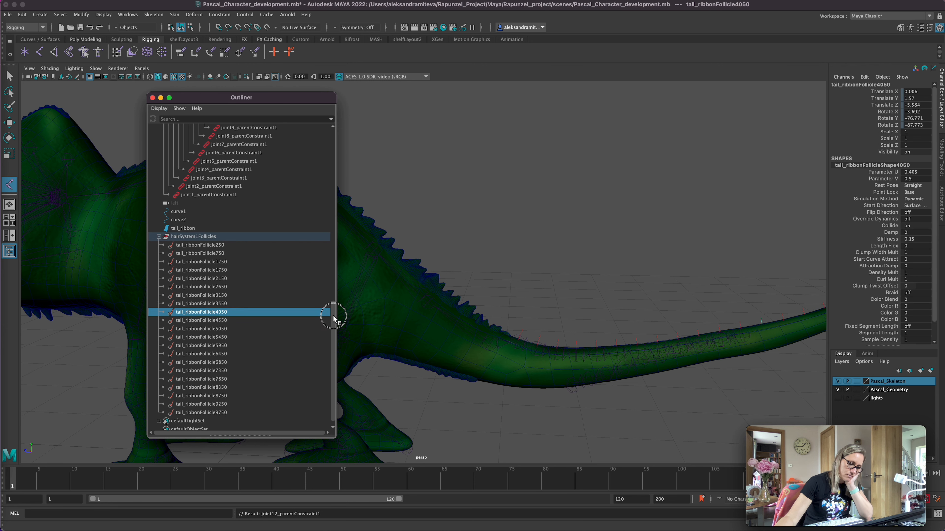
left_click_drag(334, 313, 325, 242)
left_click(244, 227, "super")
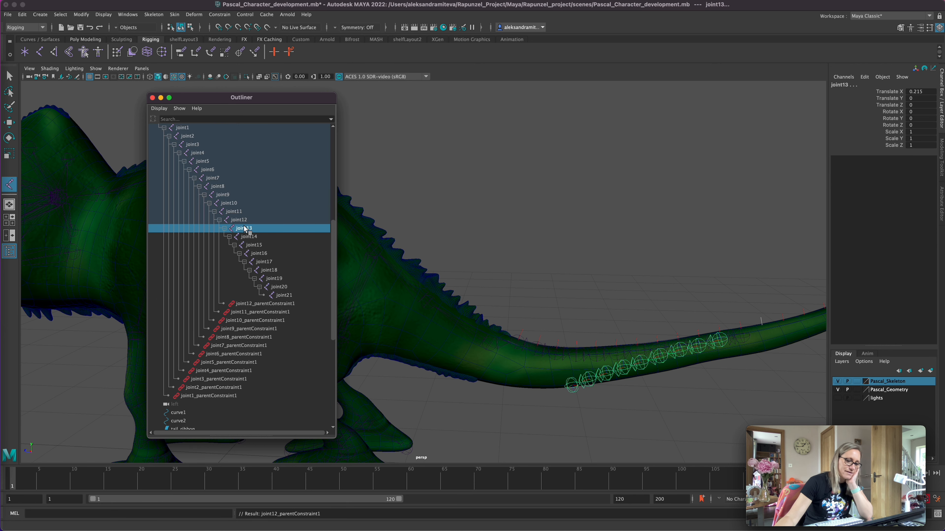
left_click(220, 14)
left_click(236, 36)
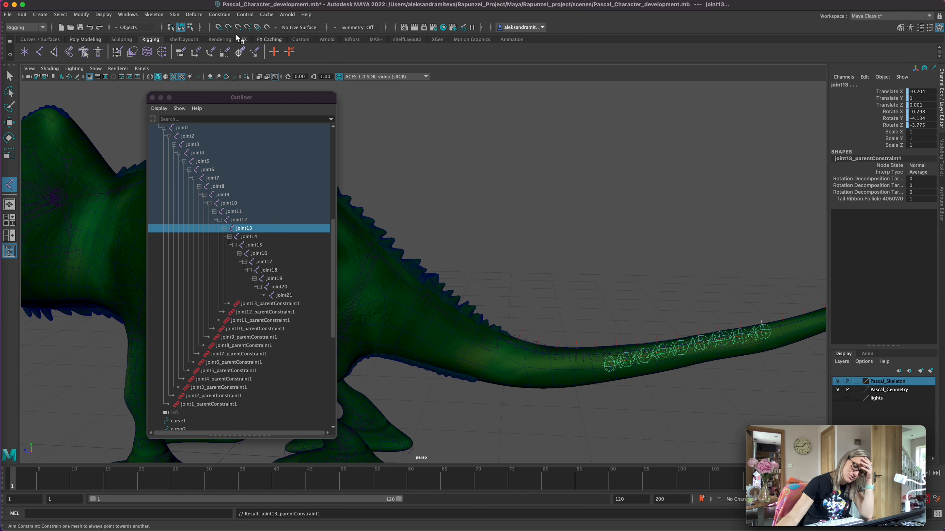
- Parent-constrain joint14 to tail_ribbonFollicle3550, selecting the follicle first and the joint second
scroll(326, 395, "down", 9)
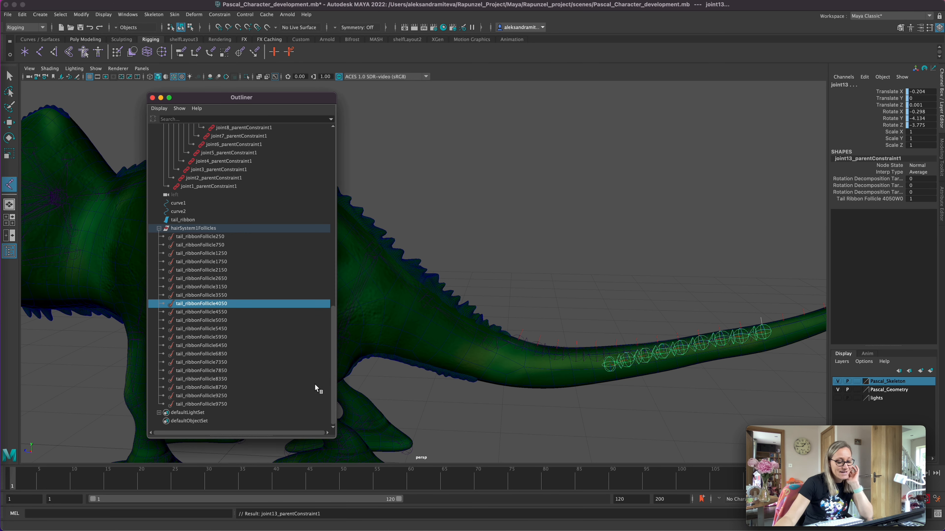
left_click(228, 295)
left_click_drag(333, 321, 327, 233)
left_click(252, 219)
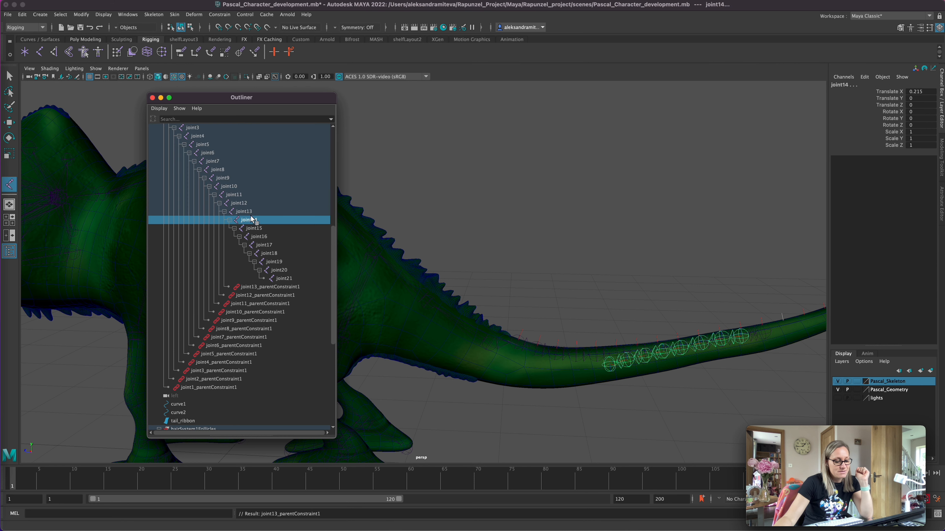
left_click(219, 14)
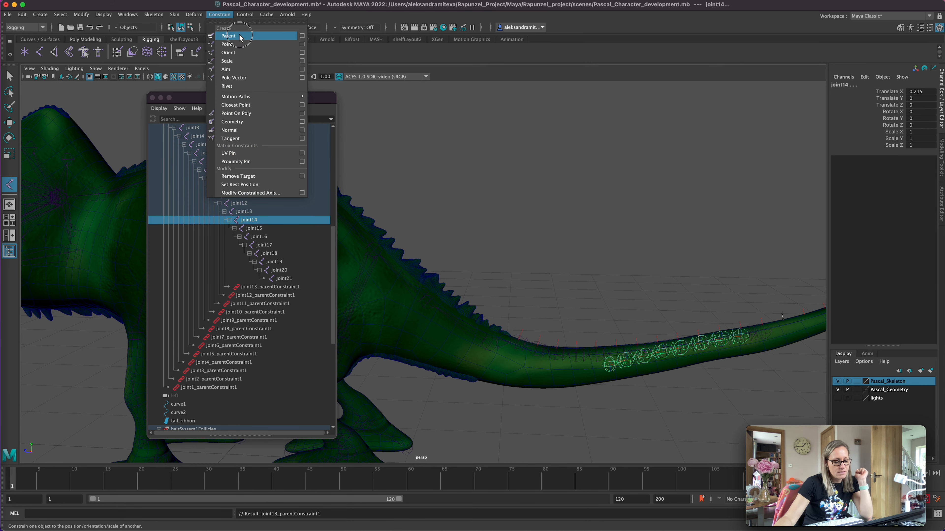
left_click(239, 35)
- Parent-constrain joint15 to tail_ribbonFollicle3150, with the follicle driving the joint
left_click_drag(331, 308, 322, 396)
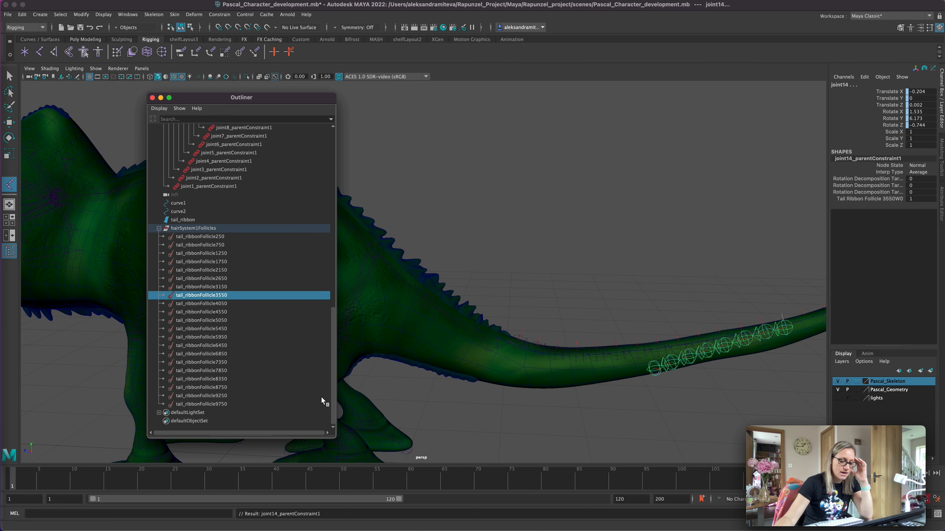
left_click(220, 287)
left_click_drag(325, 316, 327, 228)
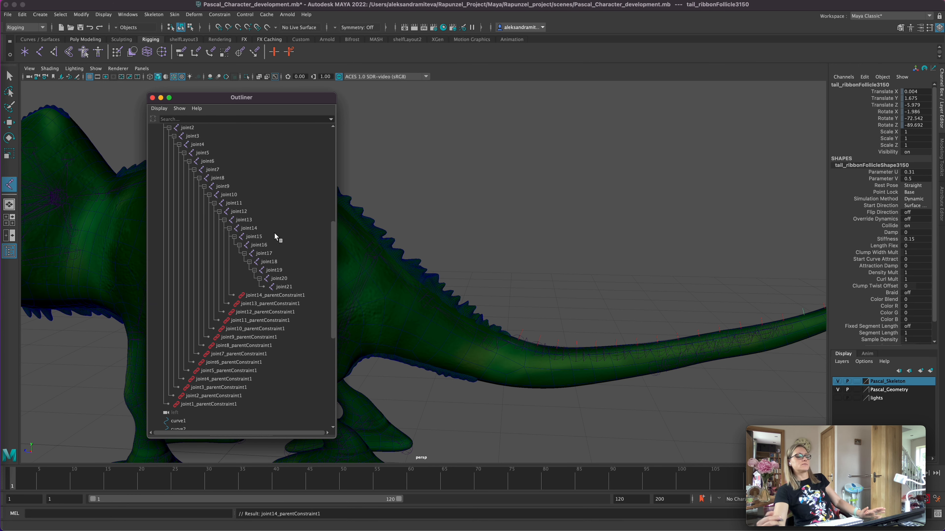
left_click(258, 237)
left_click(222, 15)
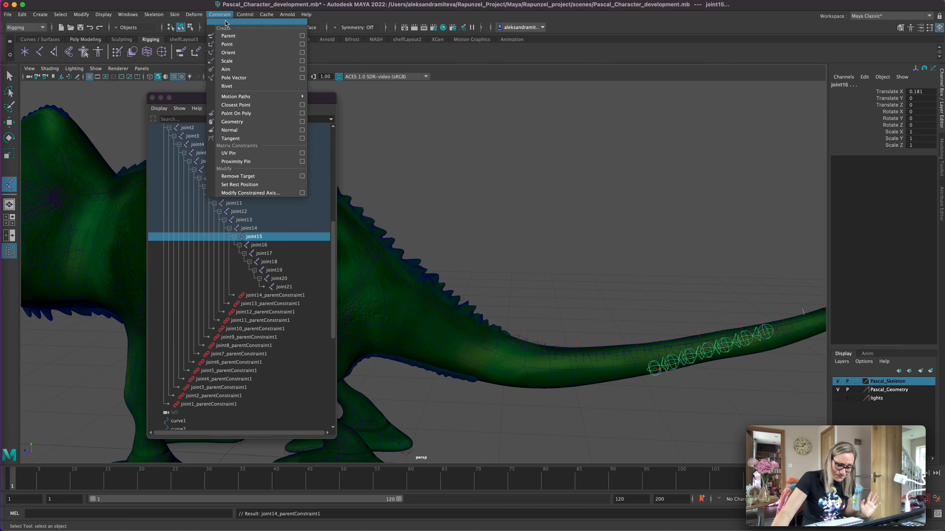
left_click(242, 36)
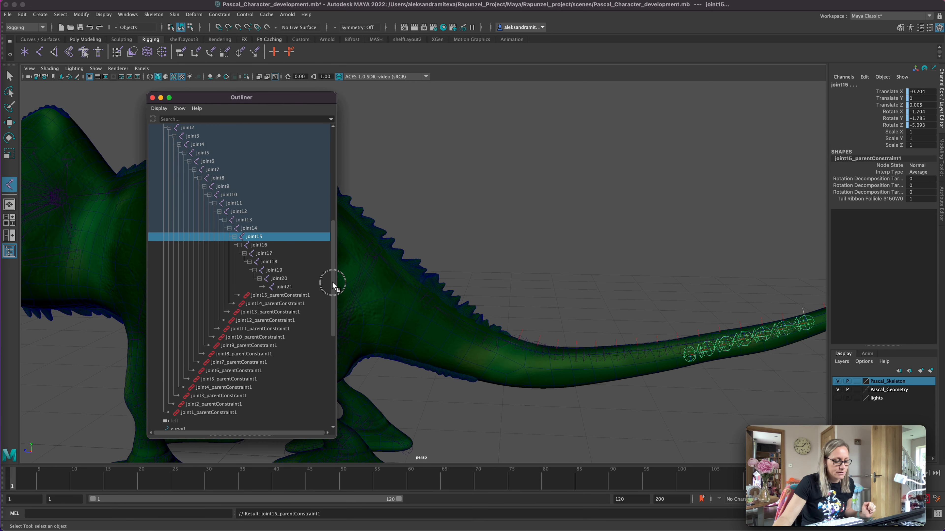
- Parent-constrain joint16 to tail_ribbonFollicle2650, with the follicle as the driver
left_click_drag(332, 281, 327, 392)
left_click(227, 278)
left_click_drag(332, 318, 325, 248)
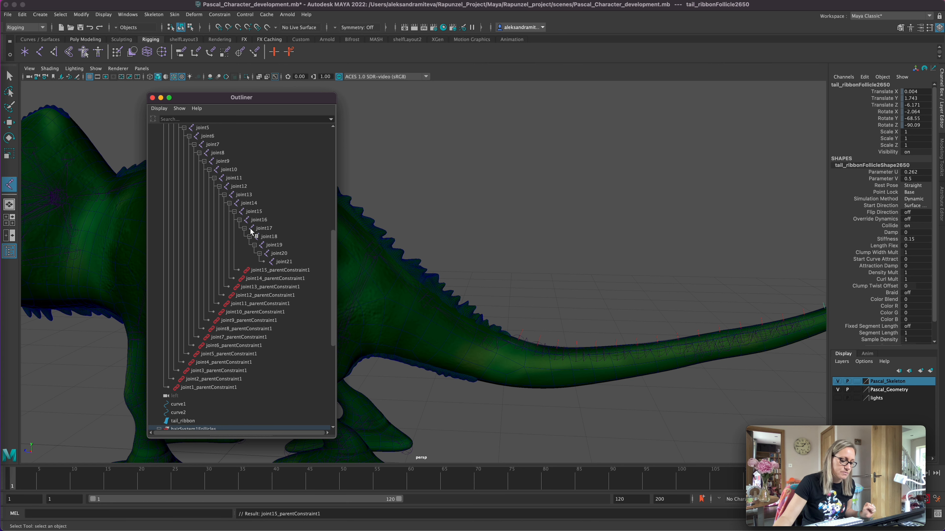
left_click(260, 220)
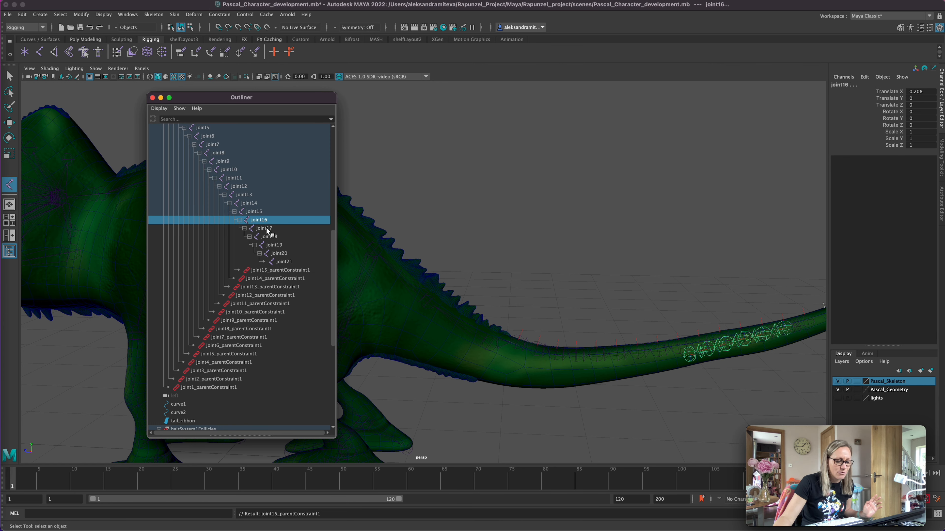
left_click(220, 15)
left_click(240, 37)
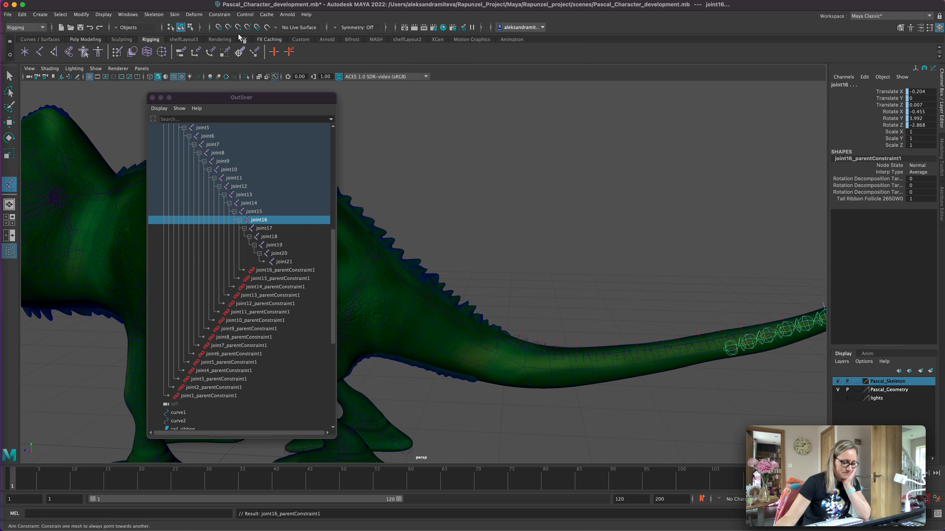
- Parent-constrain joint17 near the tail tip to tail_ribbonFollicle2150, selecting the follicle before the joint
middle_click_drag(644, 403, 480, 375, "alt")
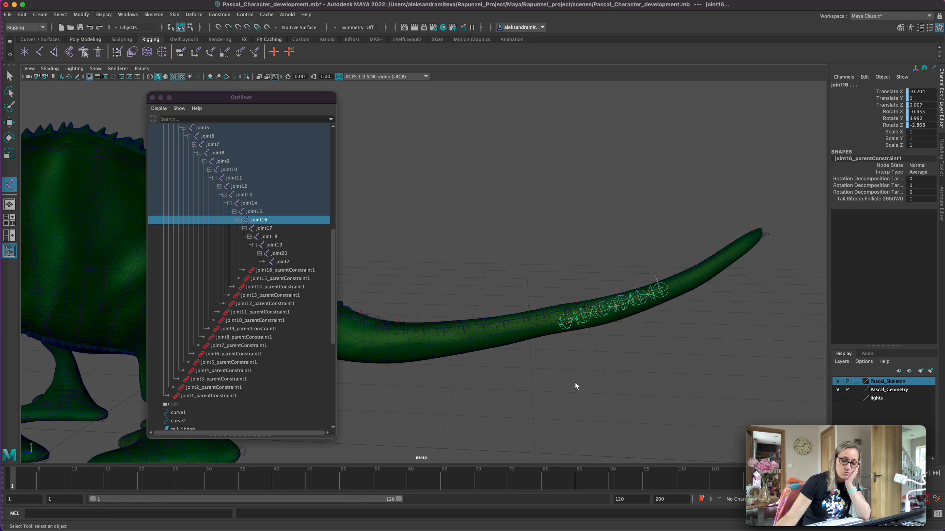
left_click_drag(333, 291, 328, 366)
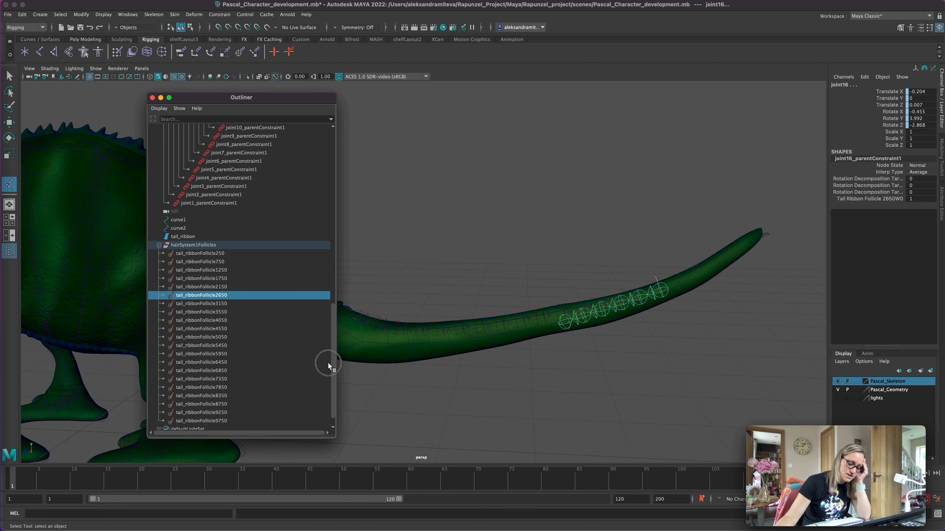
left_click(230, 286)
left_click_drag(333, 323, 326, 259)
left_click(266, 211)
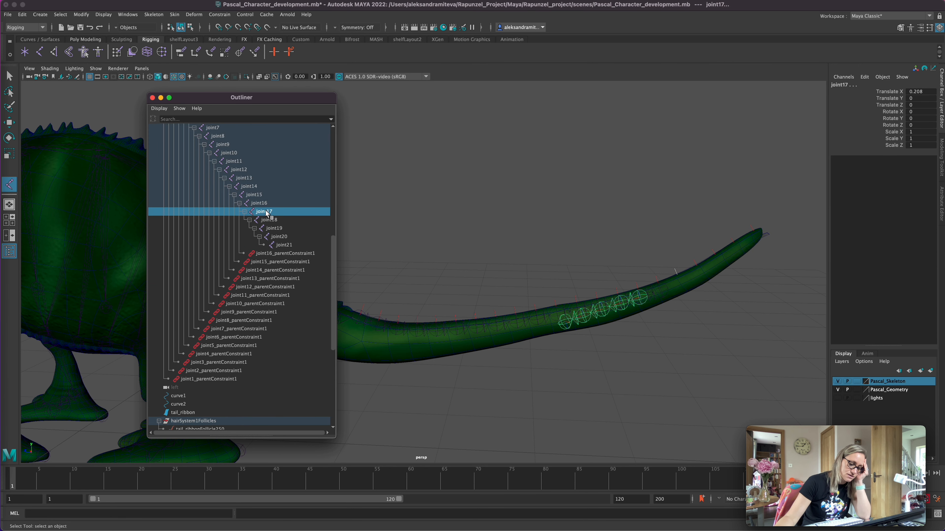
left_click(220, 15)
left_click(234, 33)
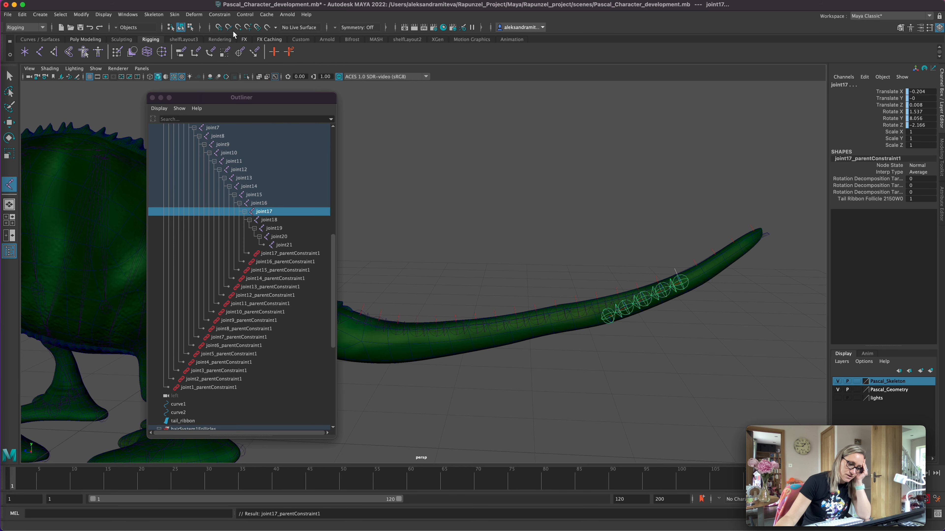
- Parent-constrain joint18 to tail_ribbonFollicle1750, keeping the follicle as the driver
left_click_drag(333, 319, 326, 375)
left_click(215, 294)
left_click_drag(334, 327, 328, 270)
- Parent-constrain joint19 to tail_ribbonFollicle1250, with the follicle driving the joint
scroll(331, 345, "down", 5)
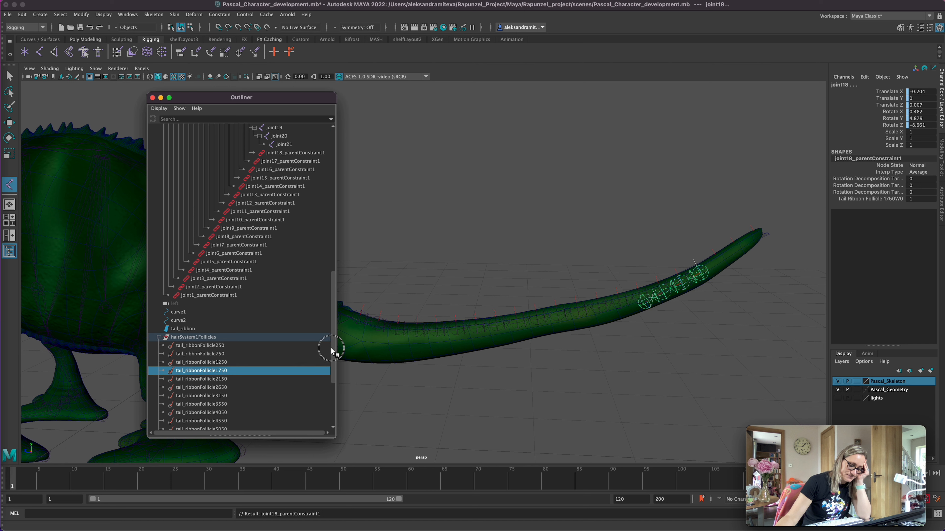
left_click(226, 362)
left_click_drag(333, 297, 331, 258)
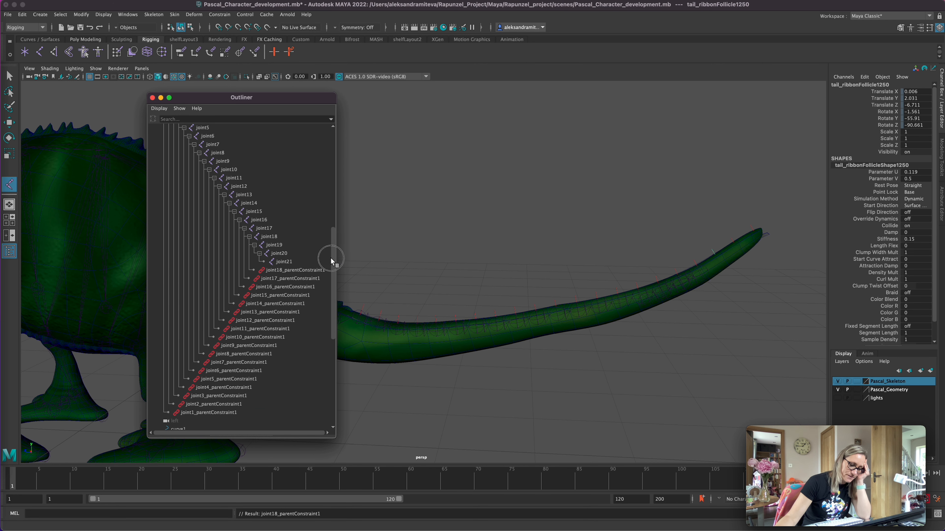
left_click(272, 244)
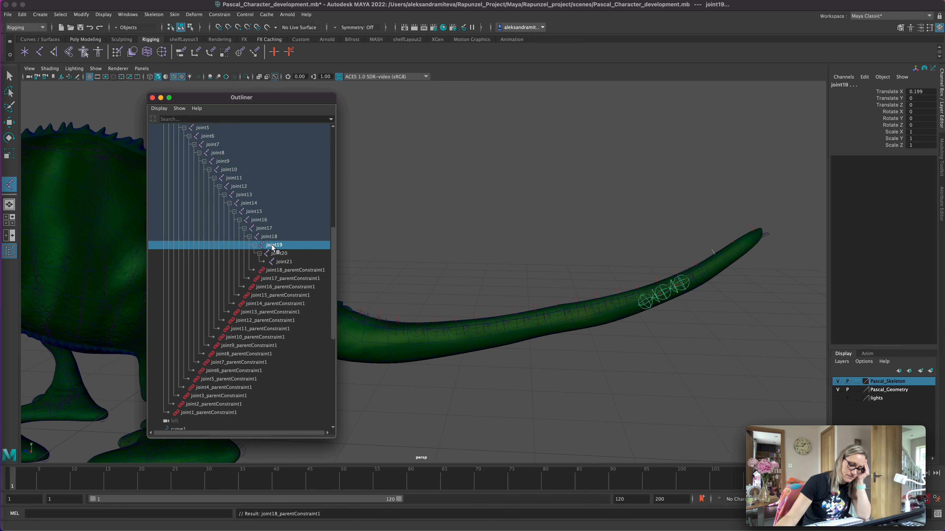
left_click(220, 14)
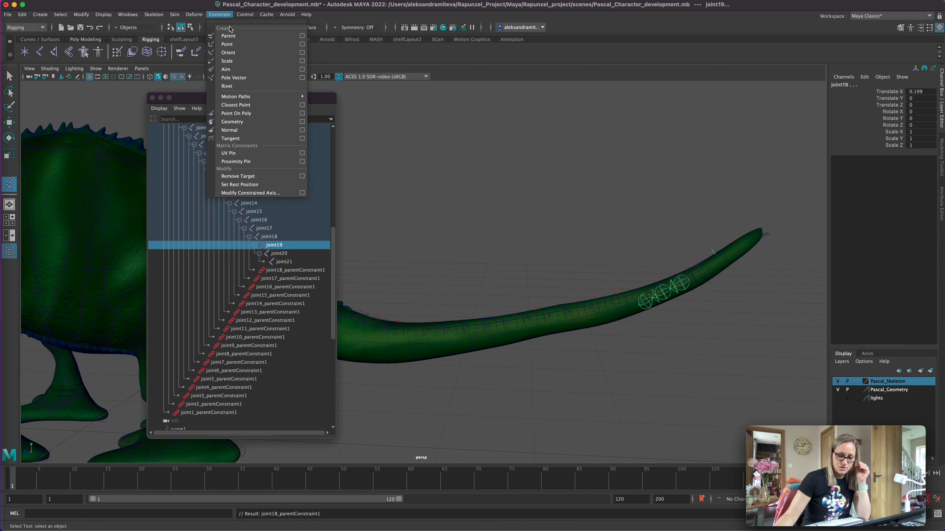
left_click(239, 35)
- Parent-constrain joint20 to tail_ribbonFollicle750, selecting the follicle before the joint
left_click_drag(333, 300, 329, 256)
scroll(324, 341, "down", 2)
left_click(225, 333)
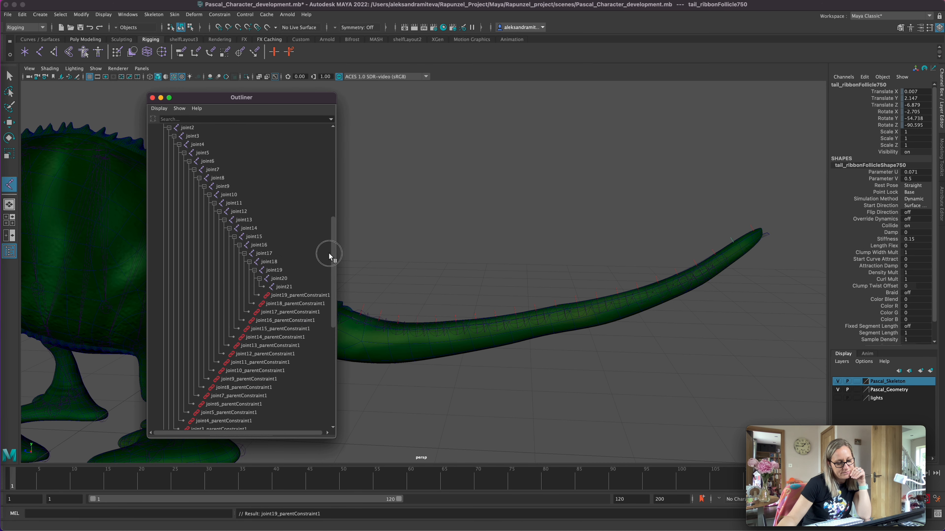
left_click(274, 279)
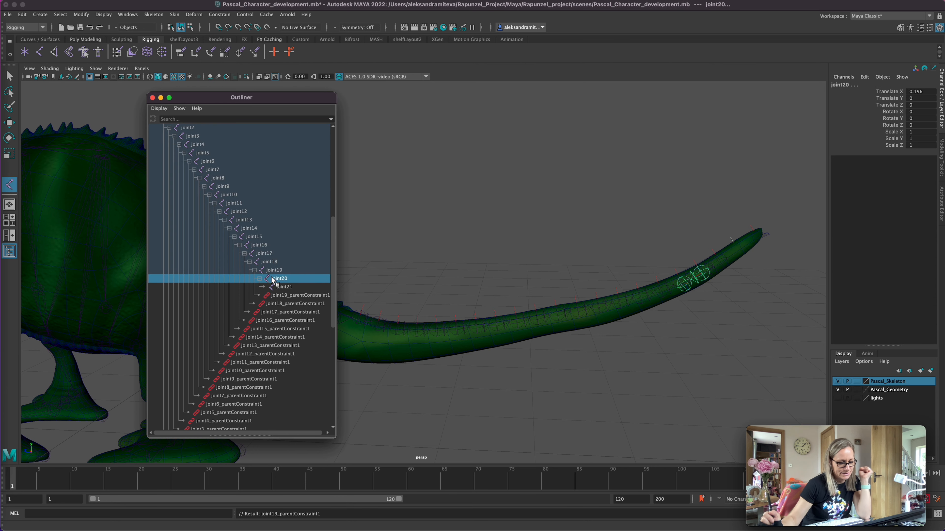
left_click(219, 14)
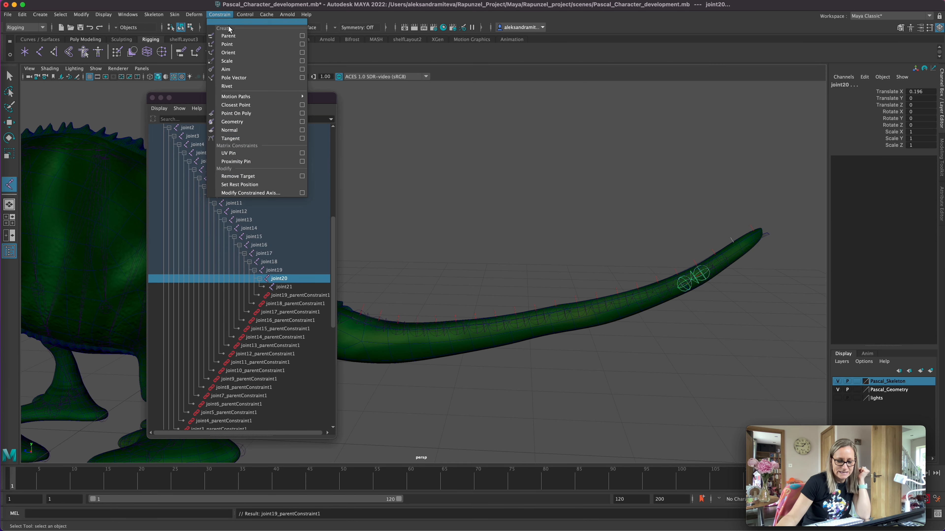
left_click(237, 38)
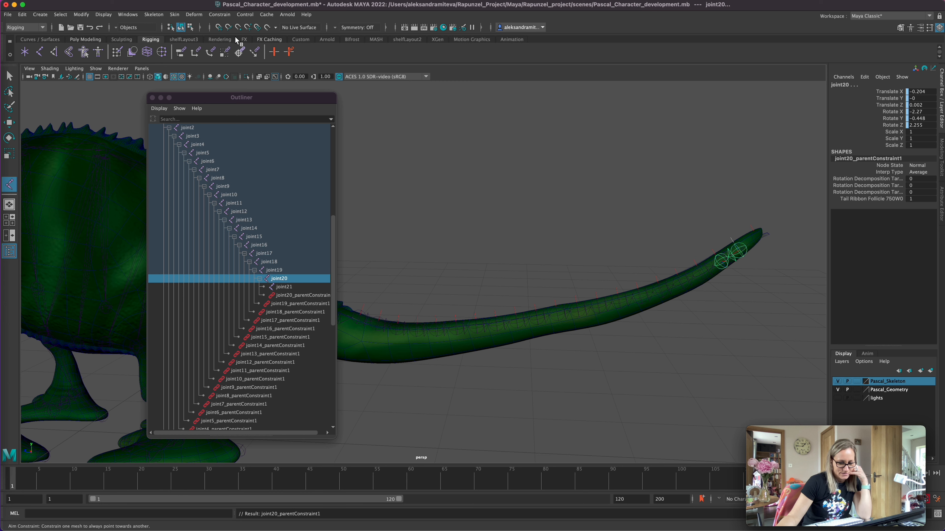
- Parent-constrain joint21 at the tail tip to tail_ribbonFollicle250 and save the scene
left_click_drag(333, 297, 331, 355)
left_click(326, 344)
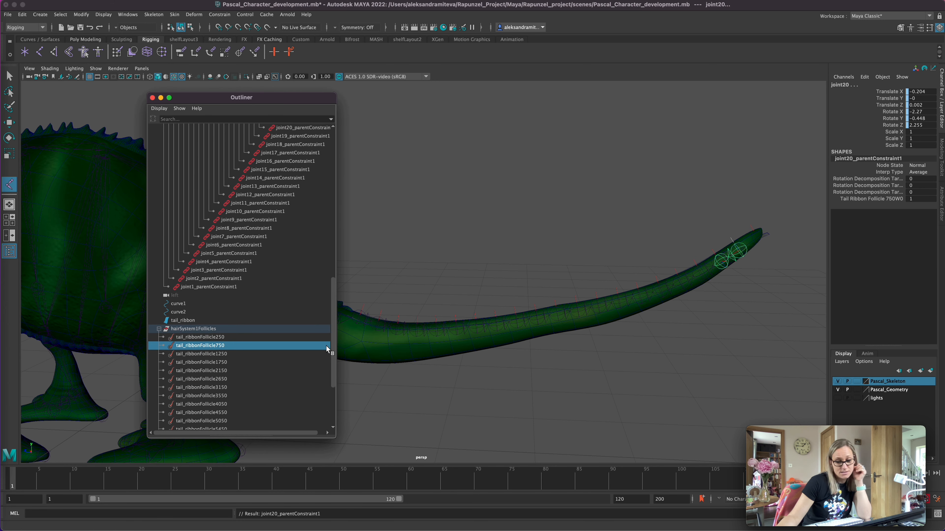
left_click(225, 336)
left_click_drag(333, 309, 332, 265)
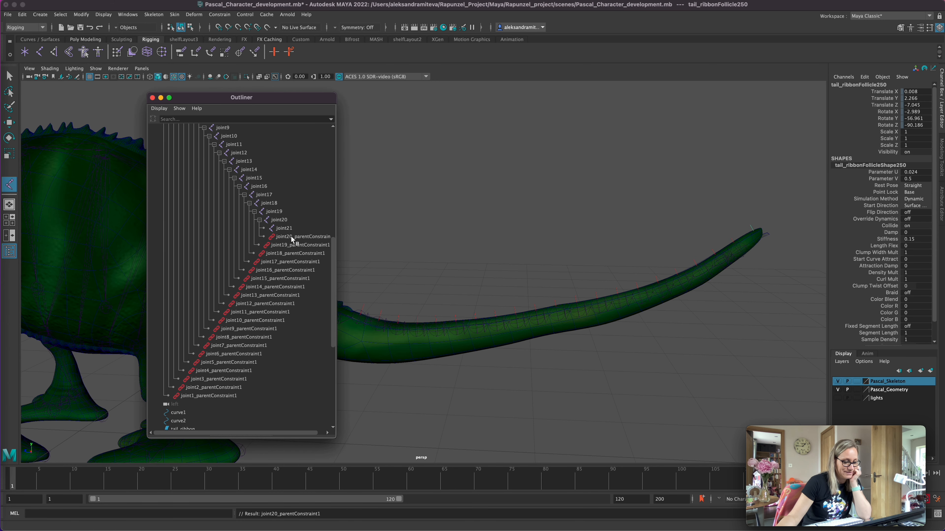
left_click(285, 228)
left_click(220, 14)
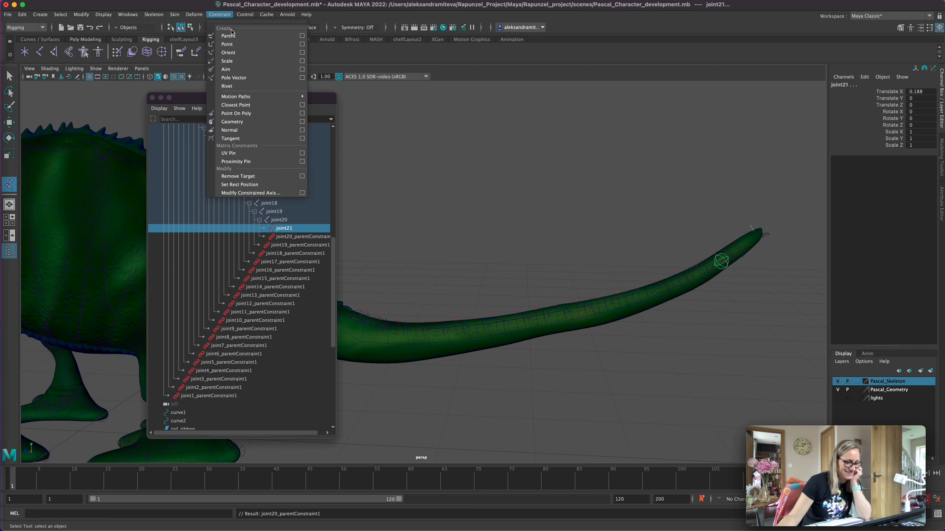
left_click(230, 34)
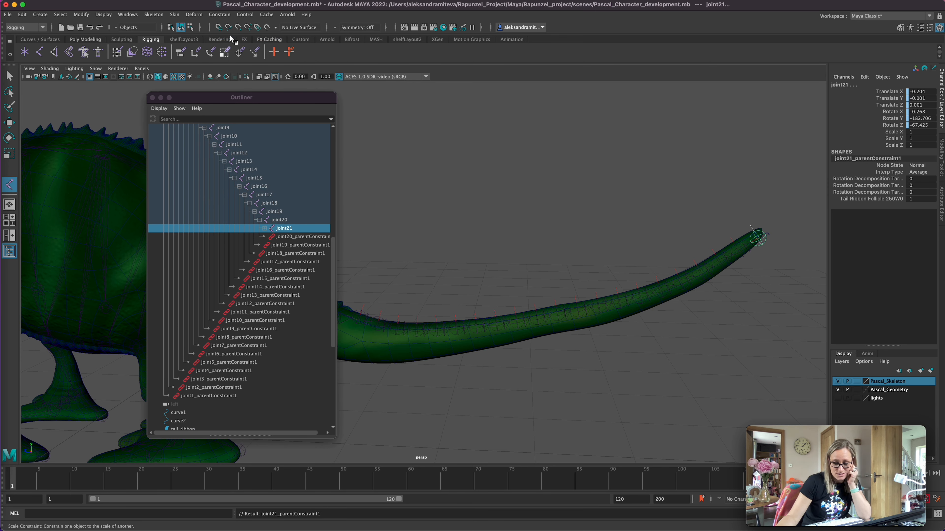
key("super+s")
- Select curve1 along the tail for rotation and center its pivot on the curve
left_click_drag(594, 361, 543, 363, "alt")
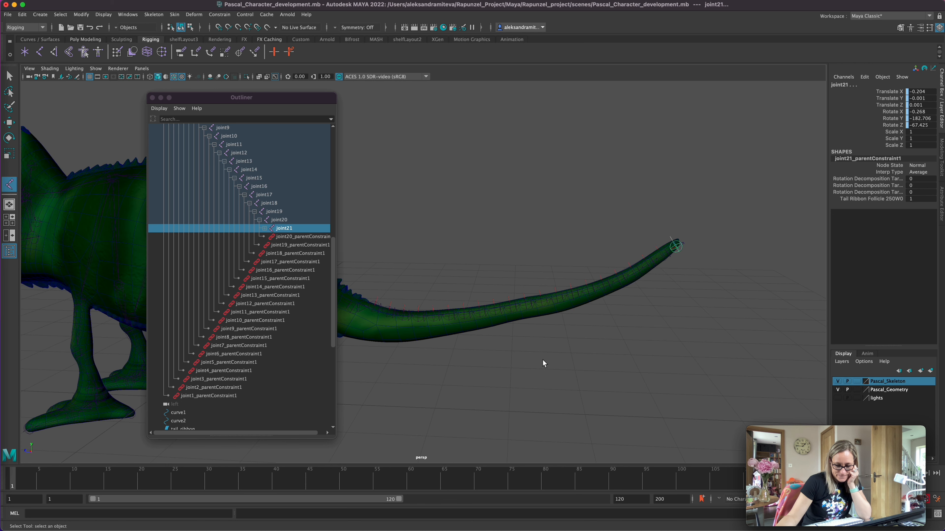
left_click_drag(631, 375, 594, 372, "alt")
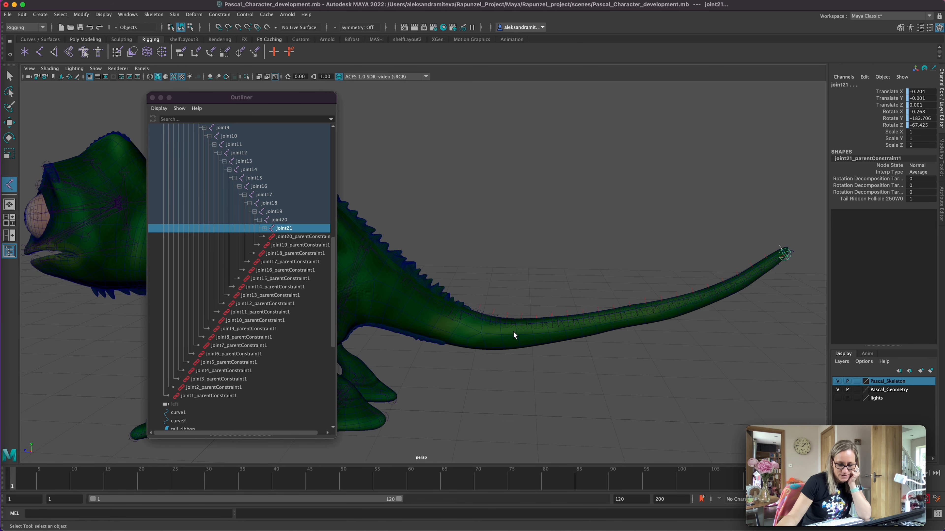
left_click_drag(478, 358, 467, 391, "alt")
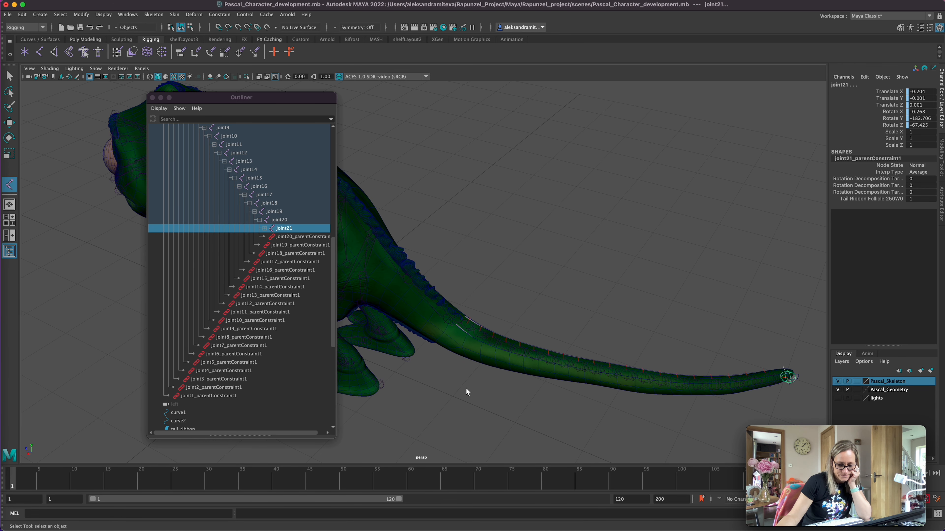
left_click(463, 330)
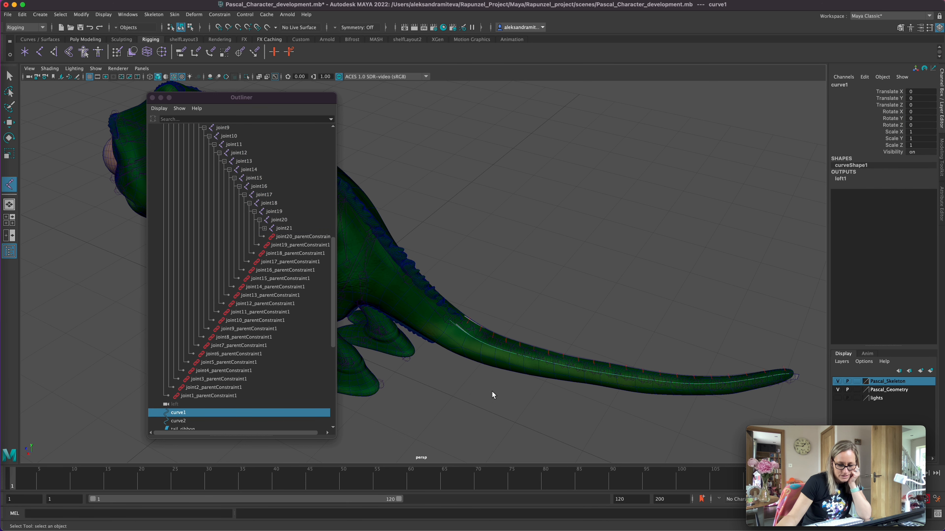
key("e")
left_click_drag(576, 398, 552, 376, "alt")
key("d")
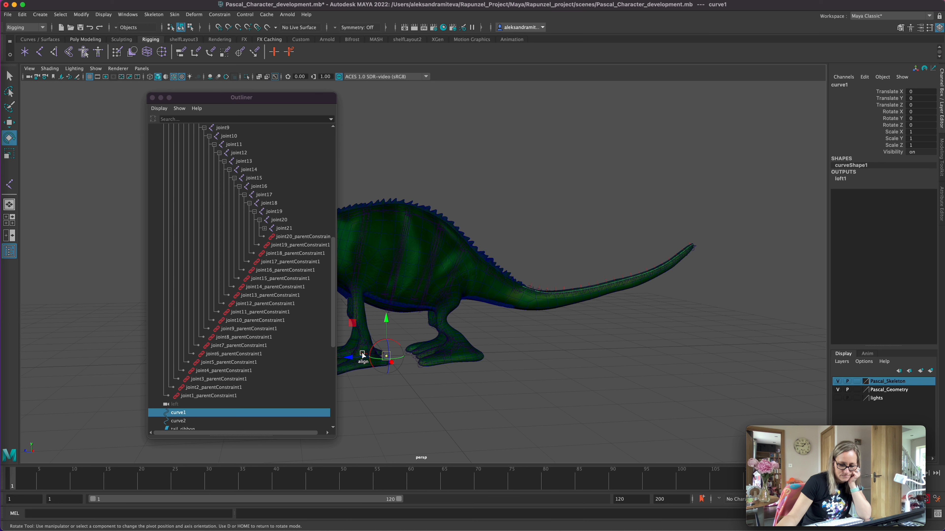
key("d")
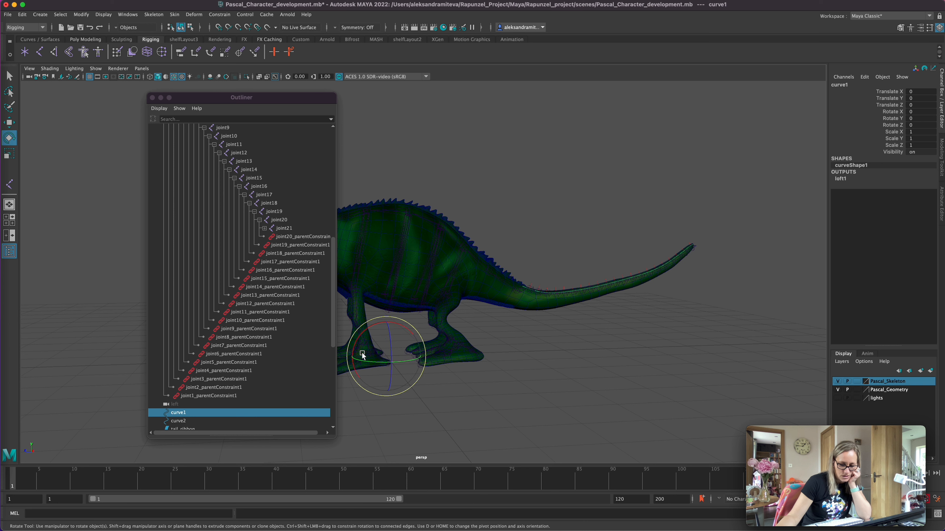
left_click(81, 14)
left_click(106, 76)
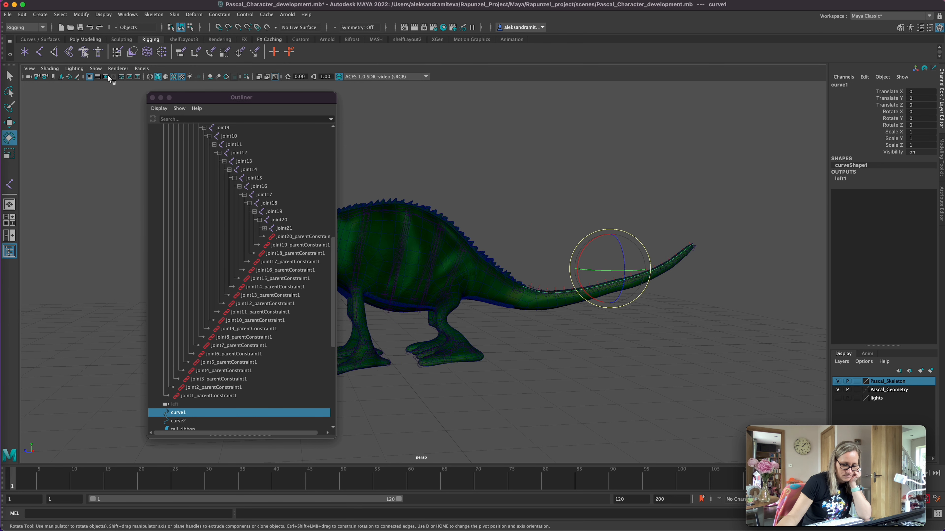
- Move curve1's pivot to the base of the tail, aligned with the tail's centre line
key("d")
left_click_drag(570, 266, 485, 281)
mouse_move(565, 364)
left_mouse_down("alt")
mouse_move(553, 374)
mouse_move(551, 366)
left_mouse_up("alt")
left_click_drag(511, 235, 514, 251)
left_click_drag(567, 395, 536, 410, "alt")
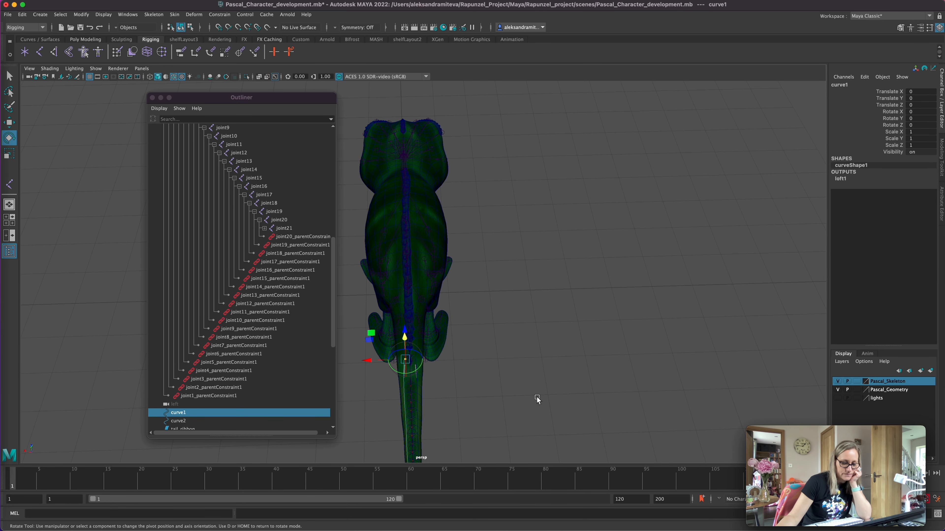
left_click_drag(368, 360, 373, 360)
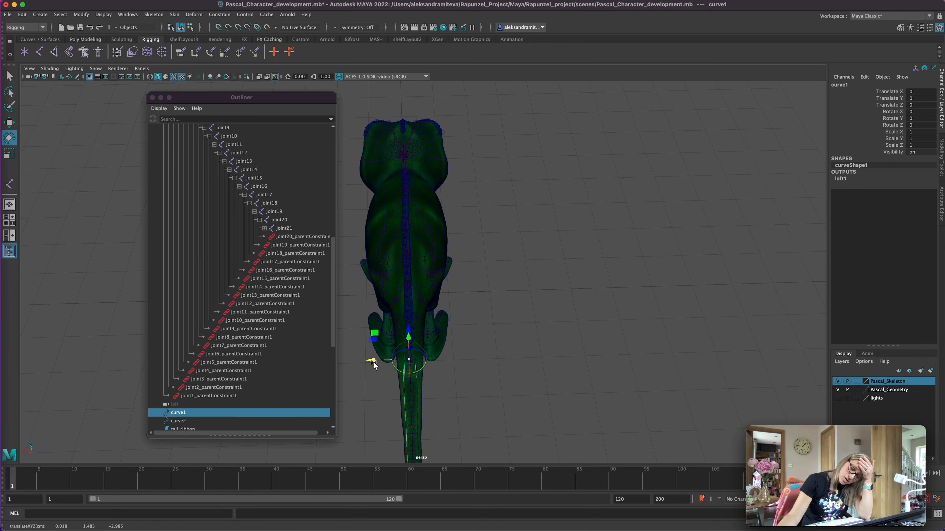
- Try rotating curve1 about its pivot at the tail base, and undo the rotation
left_click_drag(563, 388, 610, 395, "alt")
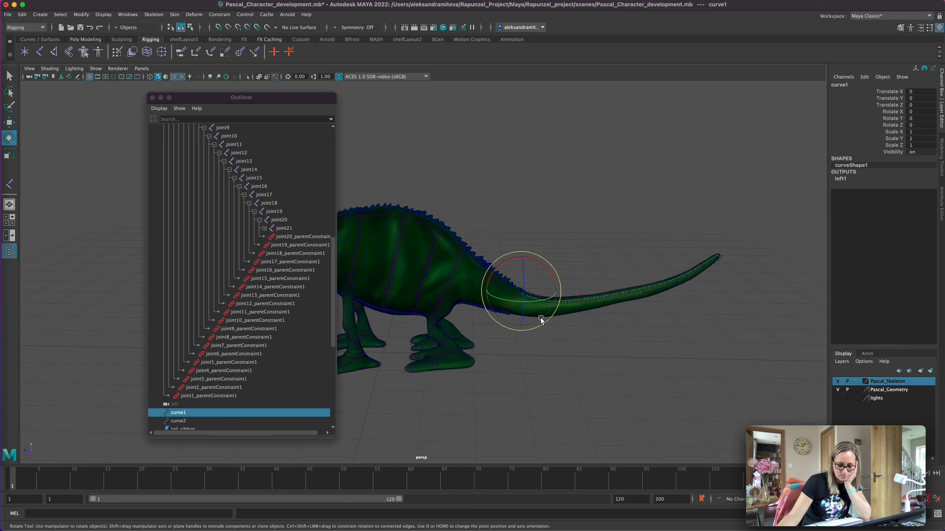
mouse_move(547, 320)
left_mouse_down()
mouse_move(550, 313)
mouse_move(547, 332)
left_mouse_up()
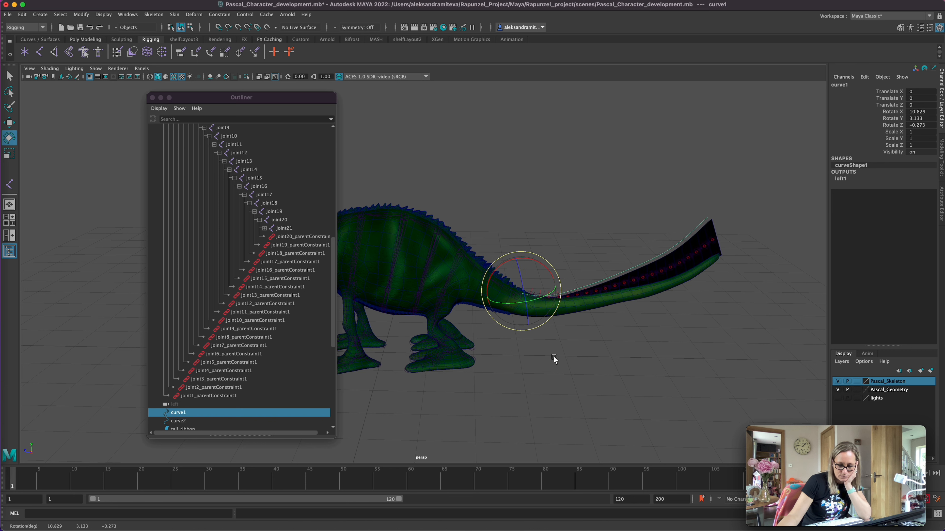
key("z")
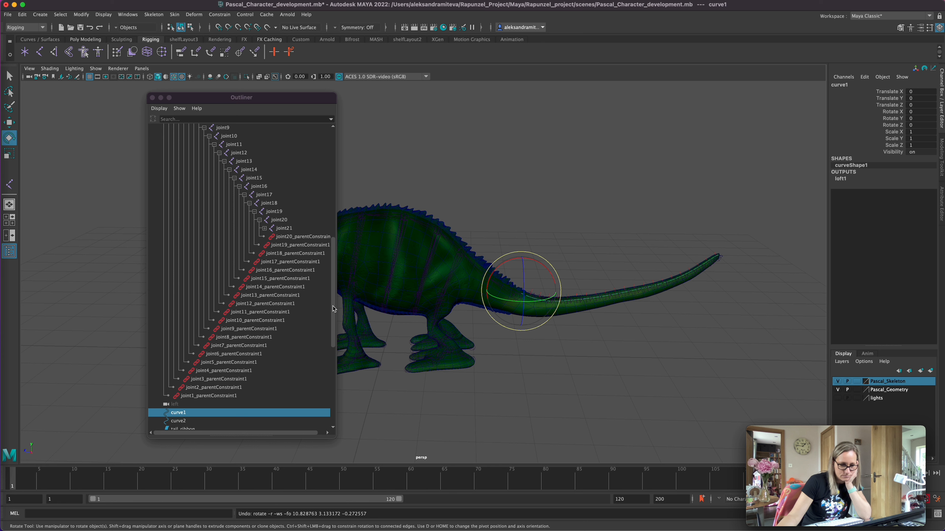
- Delete the two loft source curves, curve1 and curve2, from the scene
left_click_drag(332, 302, 332, 326)
left_click(190, 353, "shift")
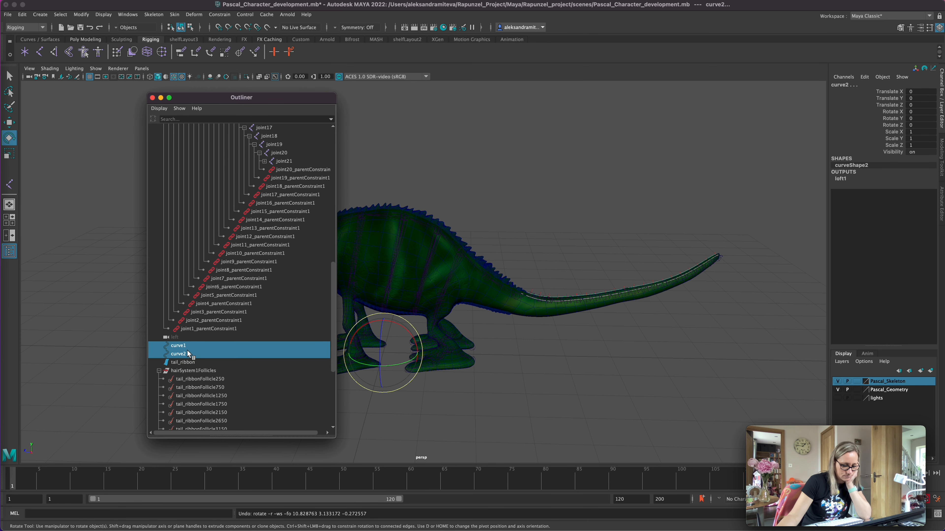
key("Delete")
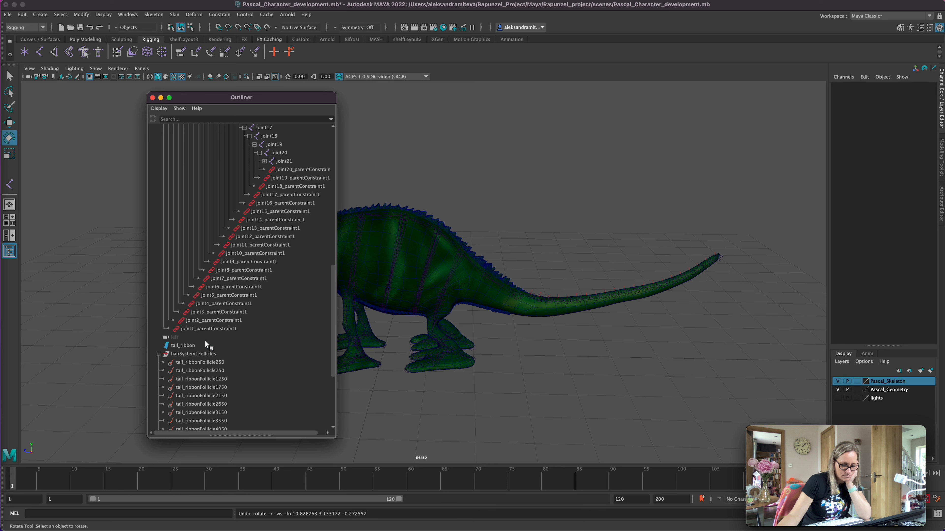
- Test the tail_ribbon surface with an X-axis rotation, undo it, and save the scene
left_click(187, 345)
left_click_drag(557, 276, 546, 271)
right_click_drag(602, 361, 766, 352, "alt")
left_click_drag(766, 352, 635, 393, "alt")
key("ctrl+z")
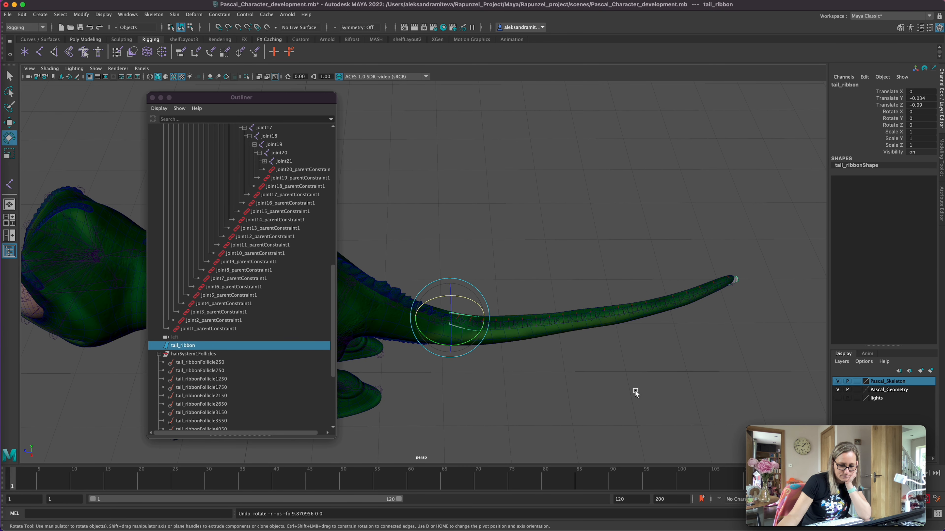
key("ctrl+s")
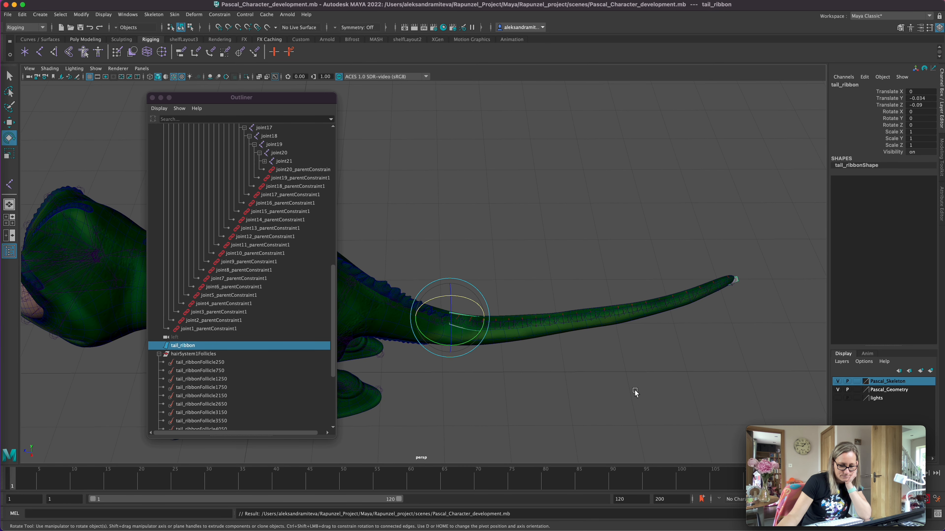